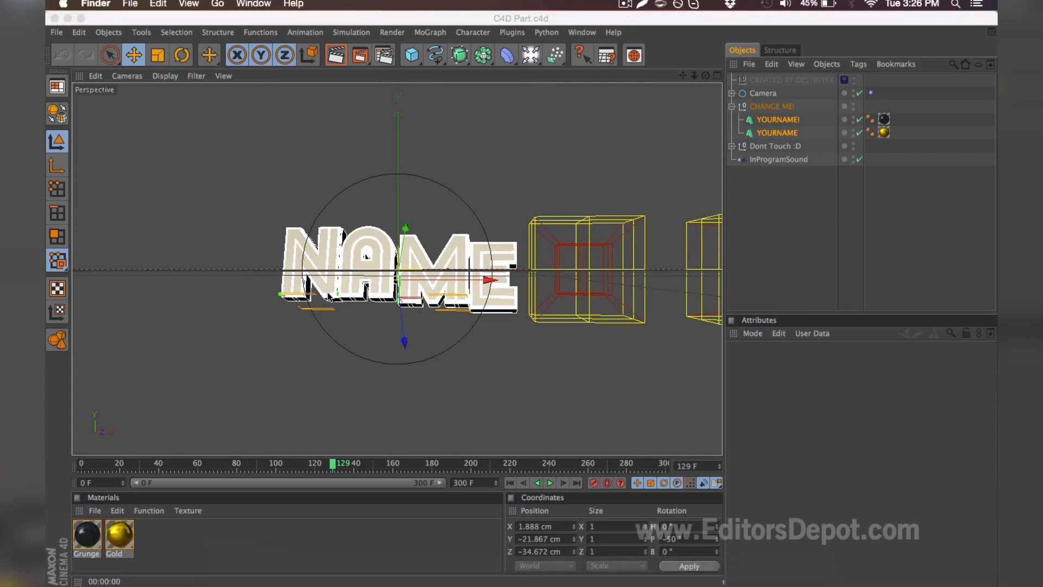
# Replace the text of both YOURNAME MoText objects under the CHANGE ME null with EDITORSDEPOT.
pyautogui.click(403, 193)
pyautogui.moveTo(449, 97); pyautogui.dragTo(412, 268)
pyautogui.click(349, 252)
pyautogui.moveTo(305, 463); pyautogui.dragTo(431, 463)
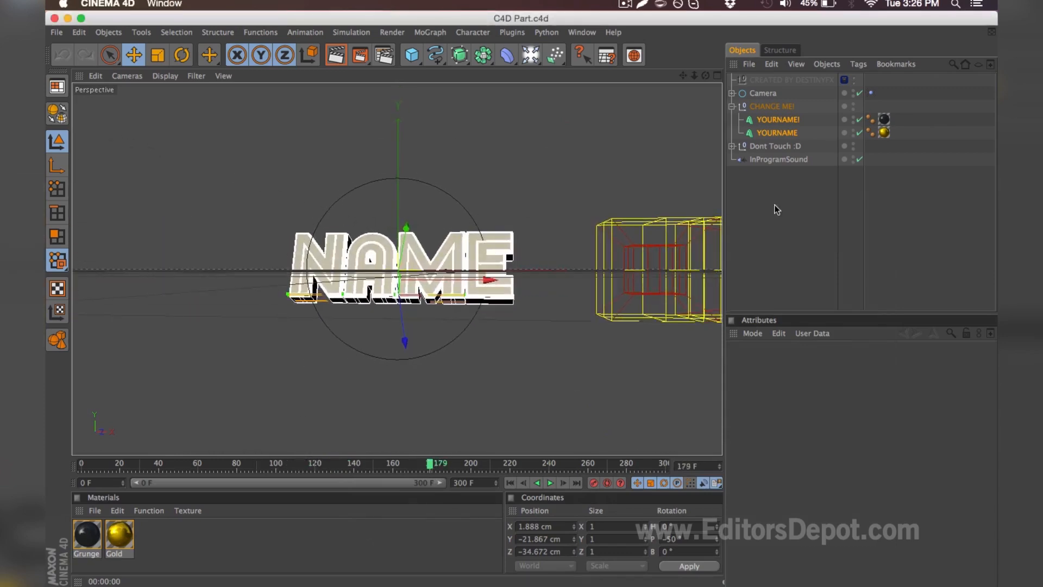
pyautogui.click(784, 181)
pyautogui.click(766, 134)
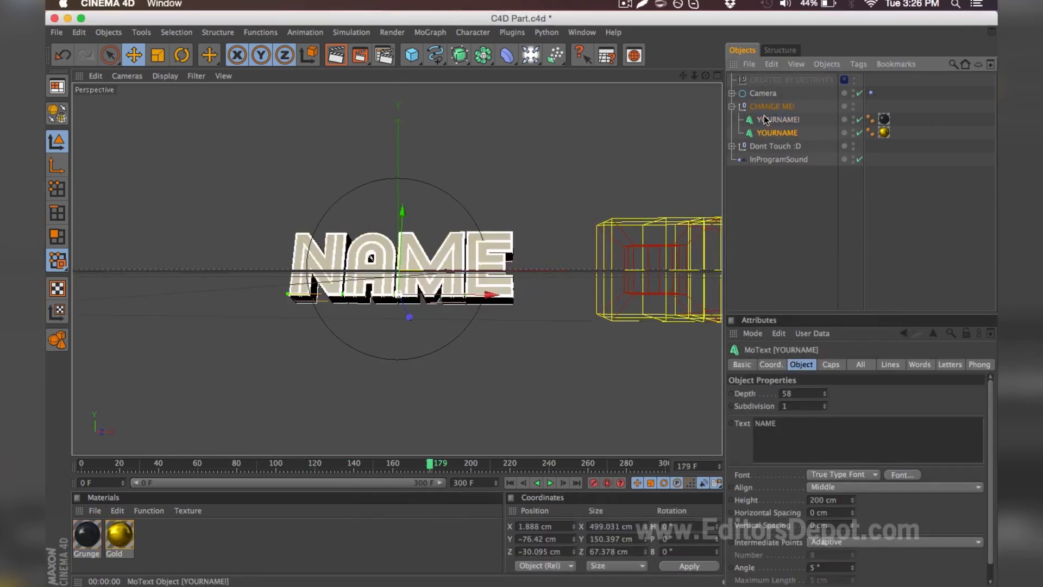
pyautogui.keyDown('shift'); pyautogui.click(766, 119); pyautogui.keyUp('shift')
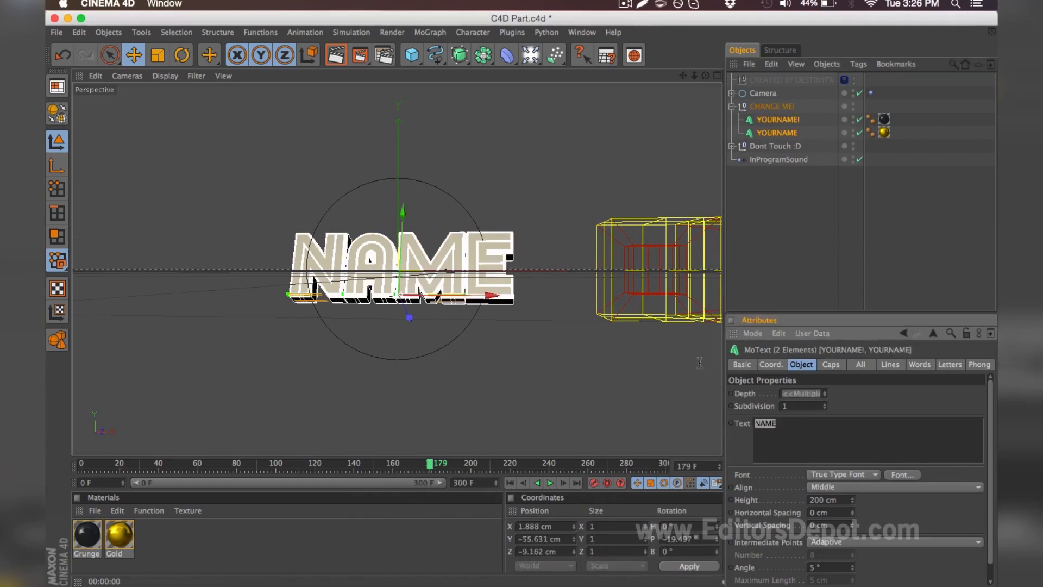
pyautogui.write('EDIT')
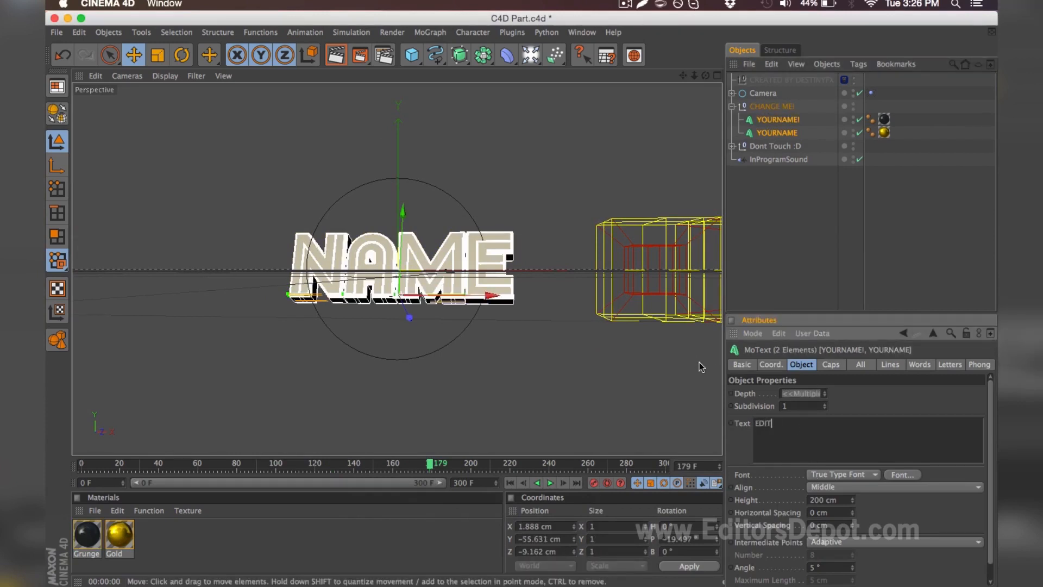
pyautogui.write('ORSDEPOT')
# Examine the delay and plain effectors inside the Dont Touch null and how they affect the letters across the animation.
pyautogui.moveTo(459, 465); pyautogui.dragTo(511, 464)
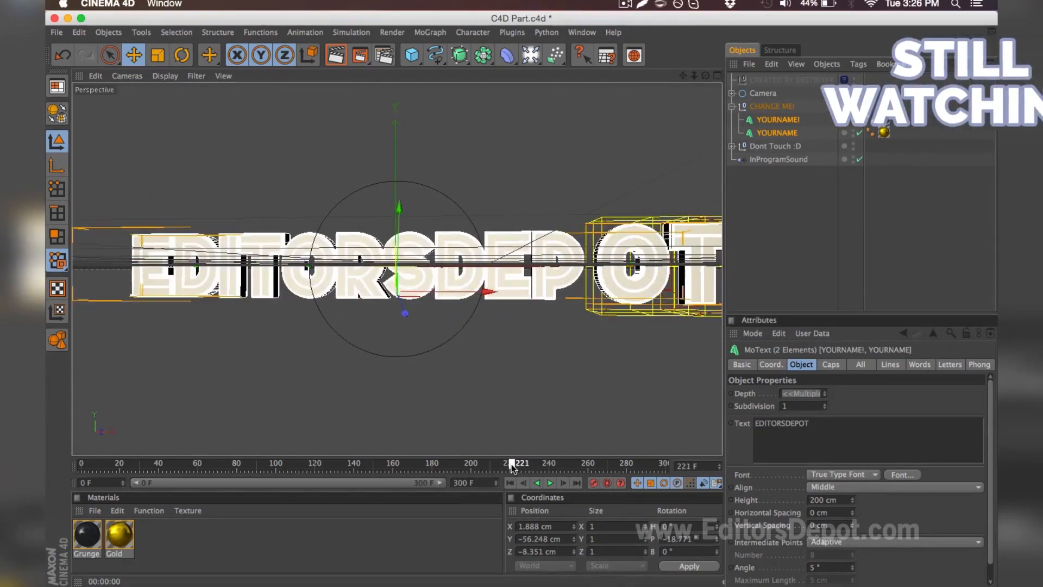
pyautogui.click(768, 143)
pyautogui.click(732, 147)
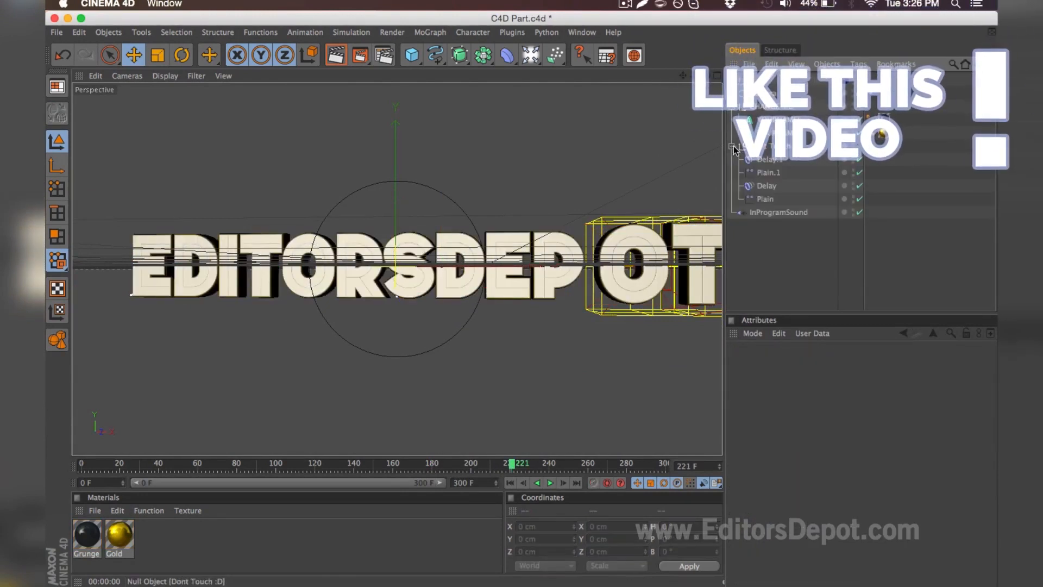
pyautogui.click(769, 159)
pyautogui.click(768, 173)
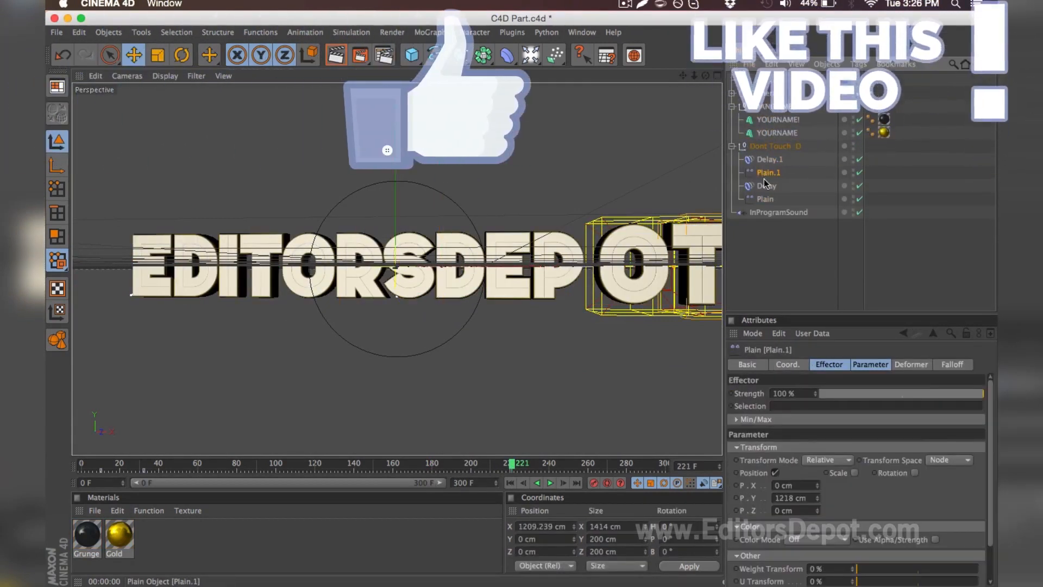
pyautogui.click(764, 182)
pyautogui.click(765, 168)
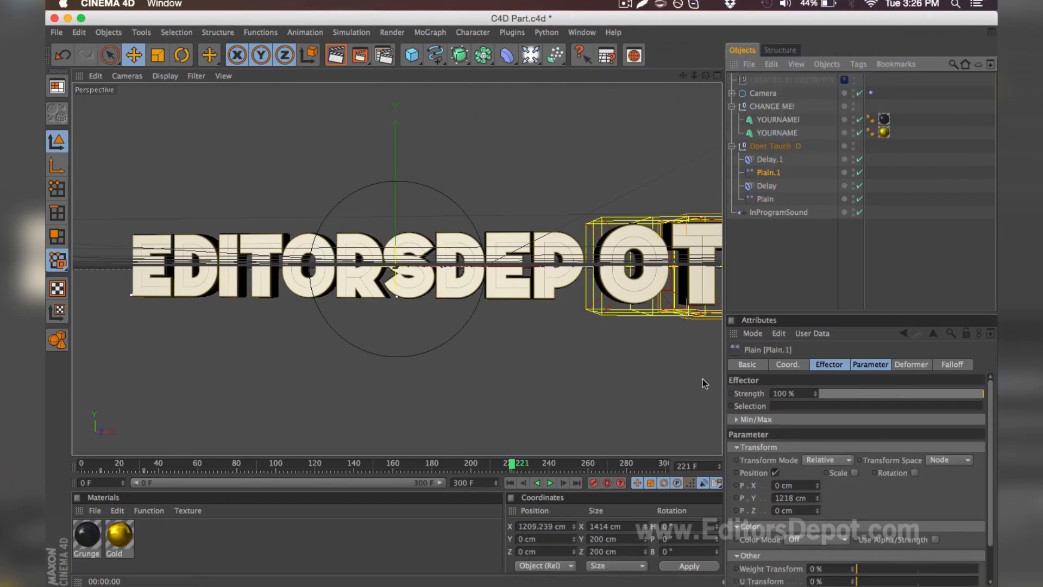
pyautogui.moveTo(512, 464); pyautogui.dragTo(345, 470)
pyautogui.click(766, 186)
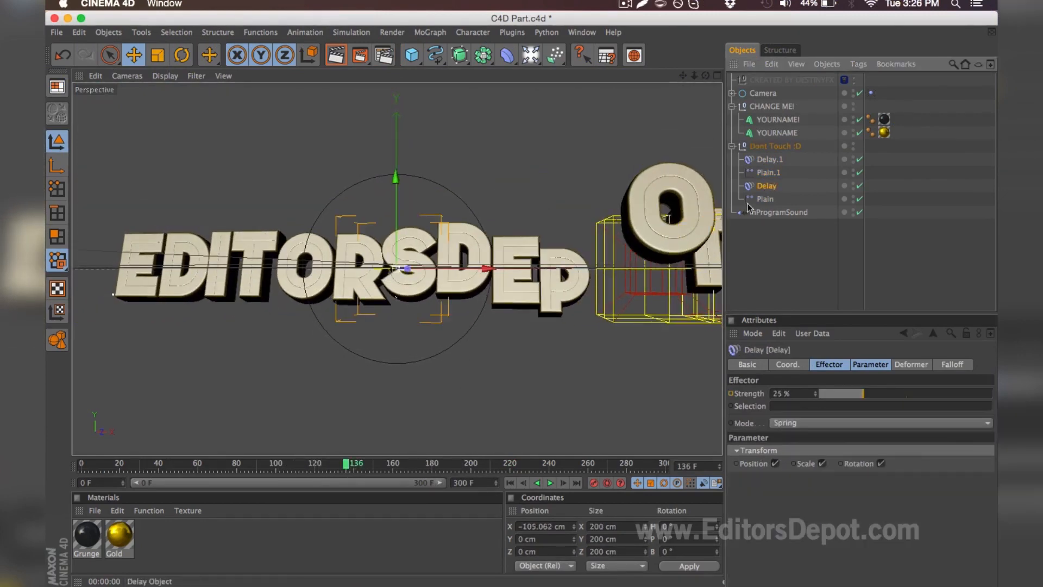
pyautogui.moveTo(473, 464); pyautogui.dragTo(288, 467)
# At frame 138, move the Plain effector along X to about 622 cm, past the last letter, and record the keyframe.
pyautogui.click(765, 199)
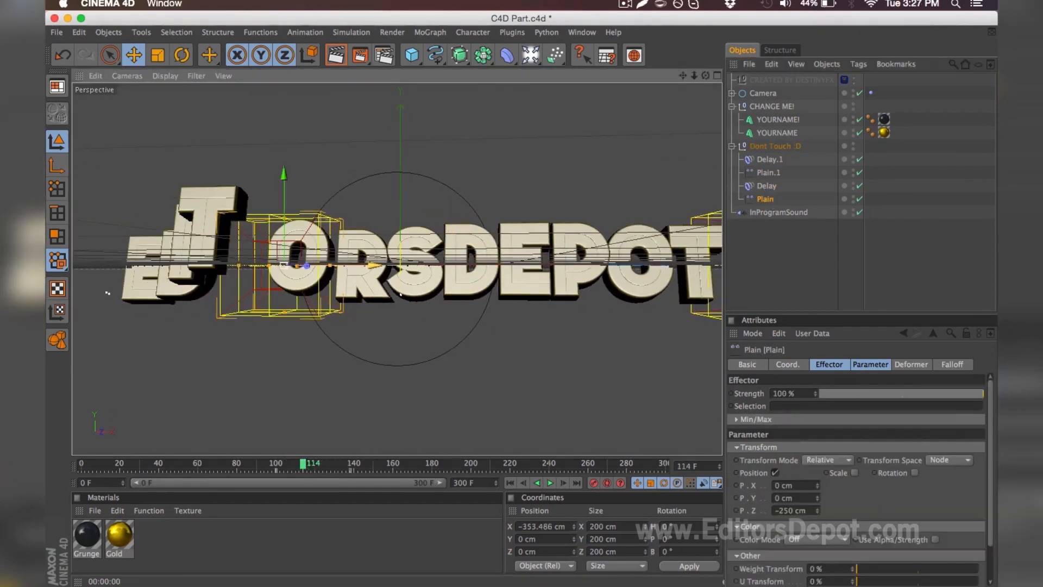
pyautogui.moveTo(328, 469)
pyautogui.mouseDown()
pyautogui.moveTo(405, 464)
pyautogui.moveTo(339, 467)
pyautogui.mouseUp()
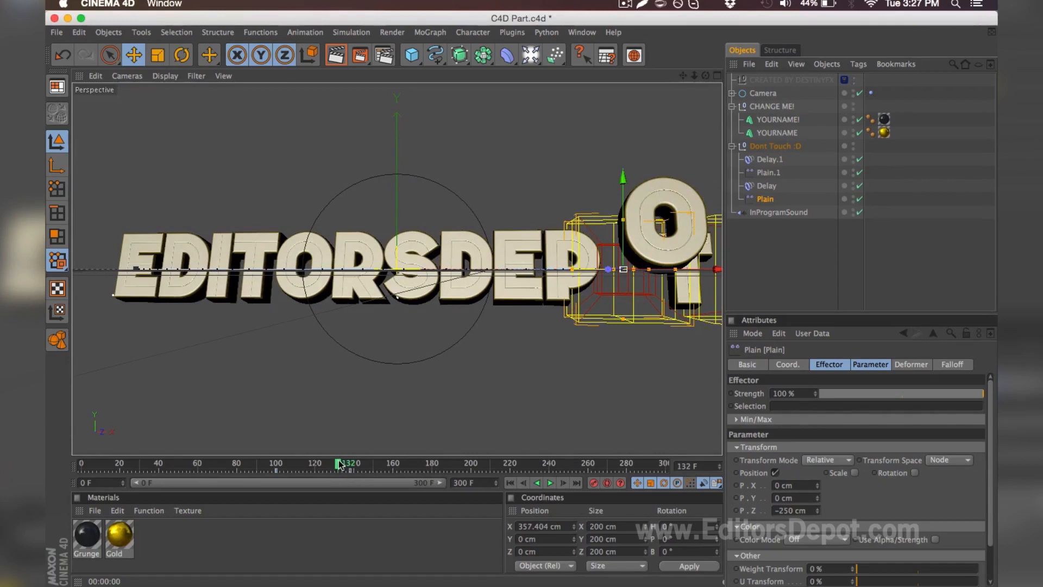
pyautogui.moveTo(339, 463)
pyautogui.mouseDown()
pyautogui.moveTo(369, 465)
pyautogui.moveTo(336, 470)
pyautogui.mouseUp()
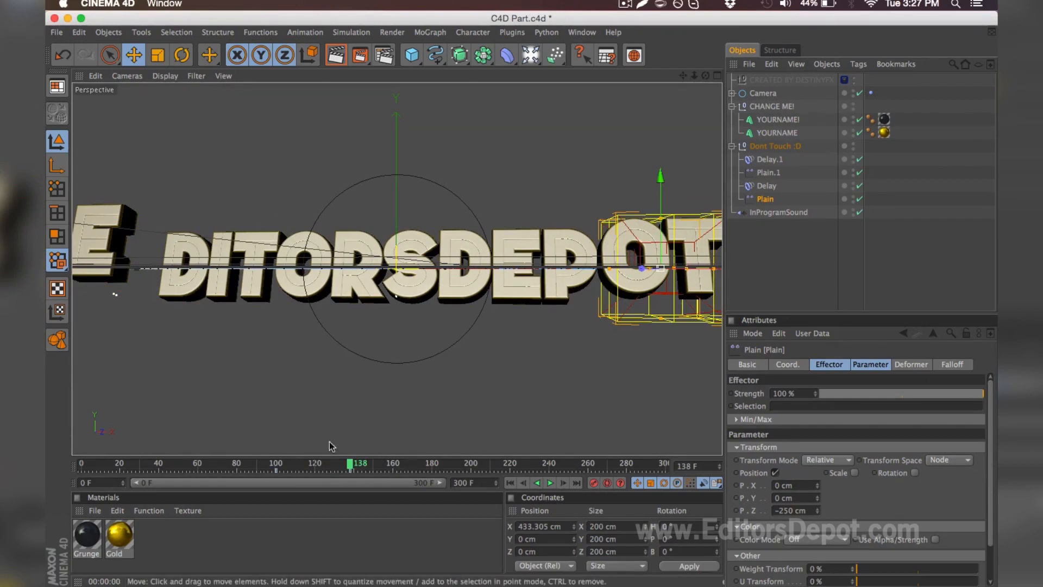
pyautogui.moveTo(699, 272); pyautogui.dragTo(806, 272)
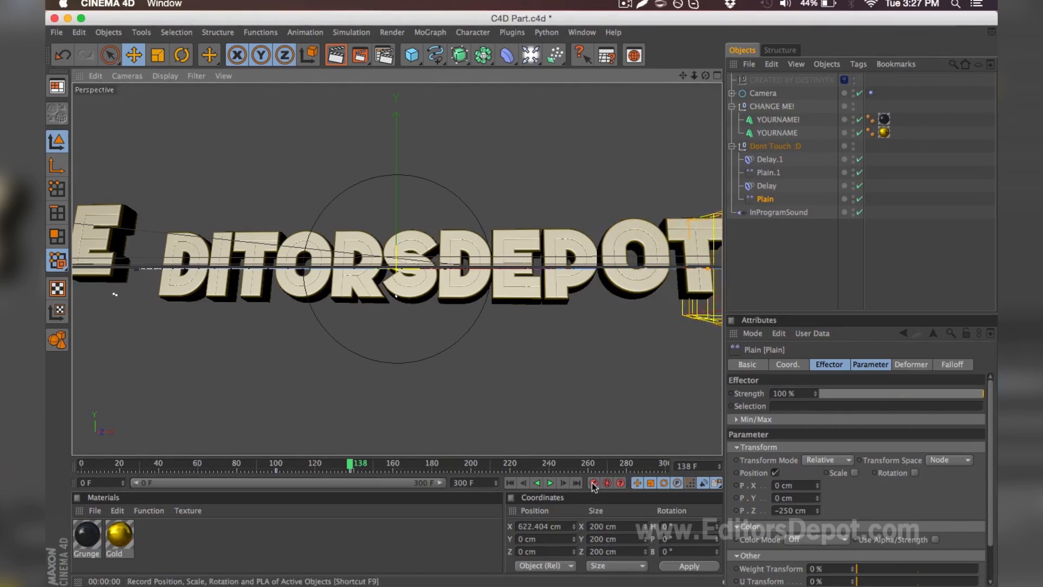
# Render the viewport at frame 170 to preview the text, dismissing the texture error.
pyautogui.moveTo(313, 467); pyautogui.dragTo(412, 467)
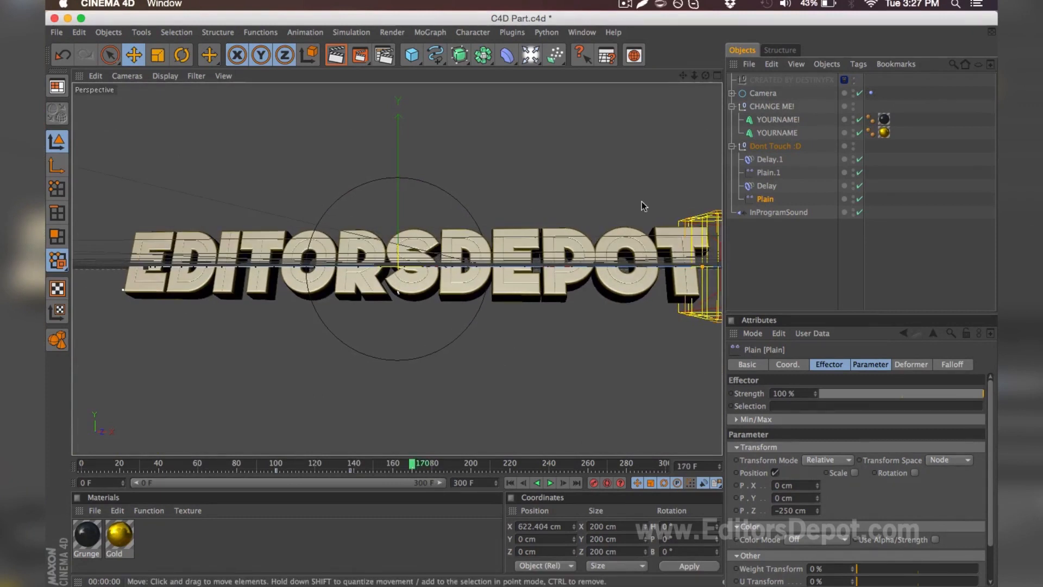
pyautogui.click(334, 59)
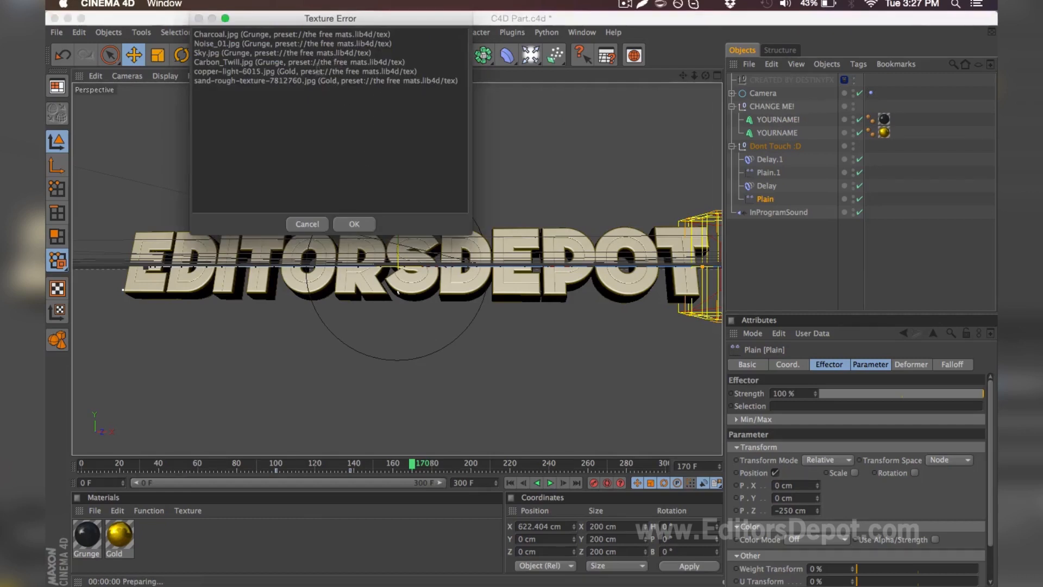
pyautogui.click(347, 224)
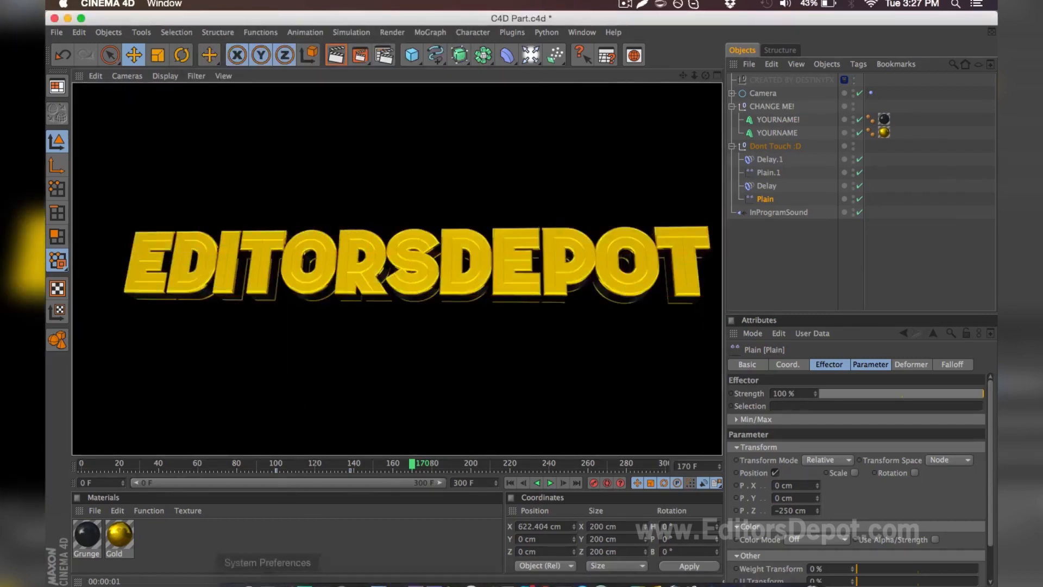
# In Finder, locate the DESTINYFX - GOLDEN 3D TEMPLATE! - AWESOME SYNC folder on the Desktop.
pyautogui.click(226, 581)
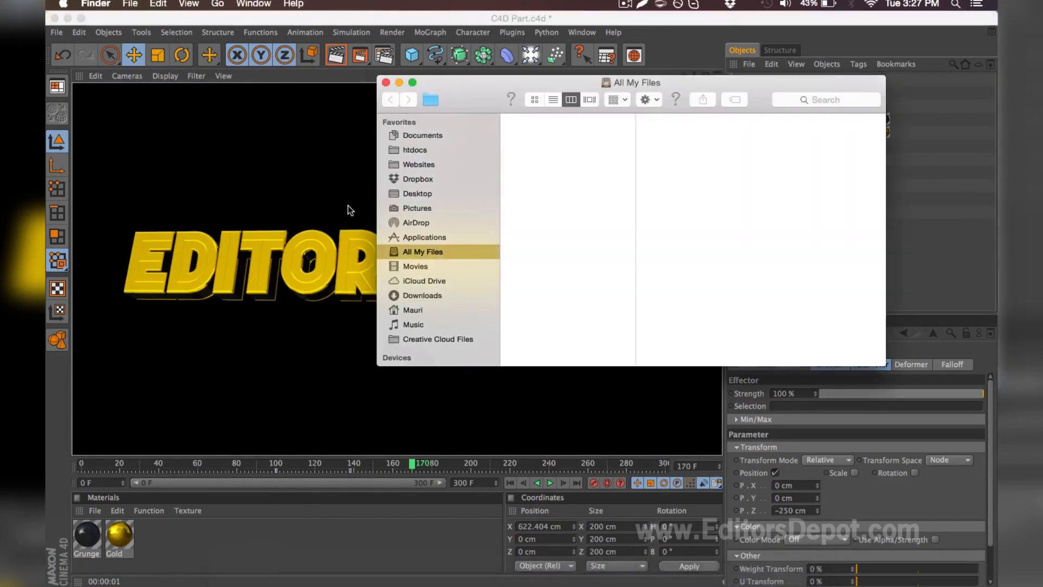
pyautogui.click(410, 195)
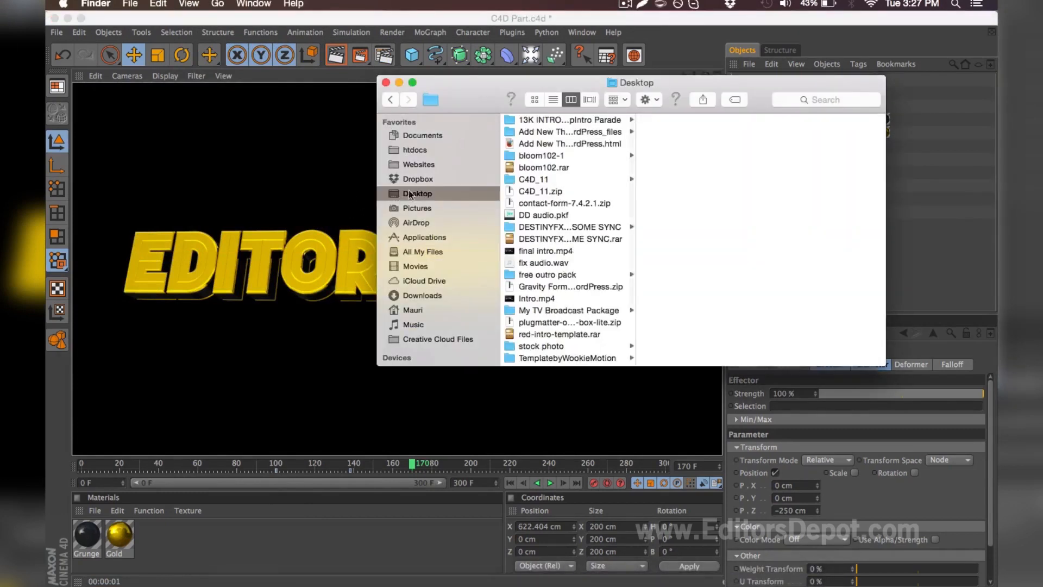
pyautogui.click(530, 120)
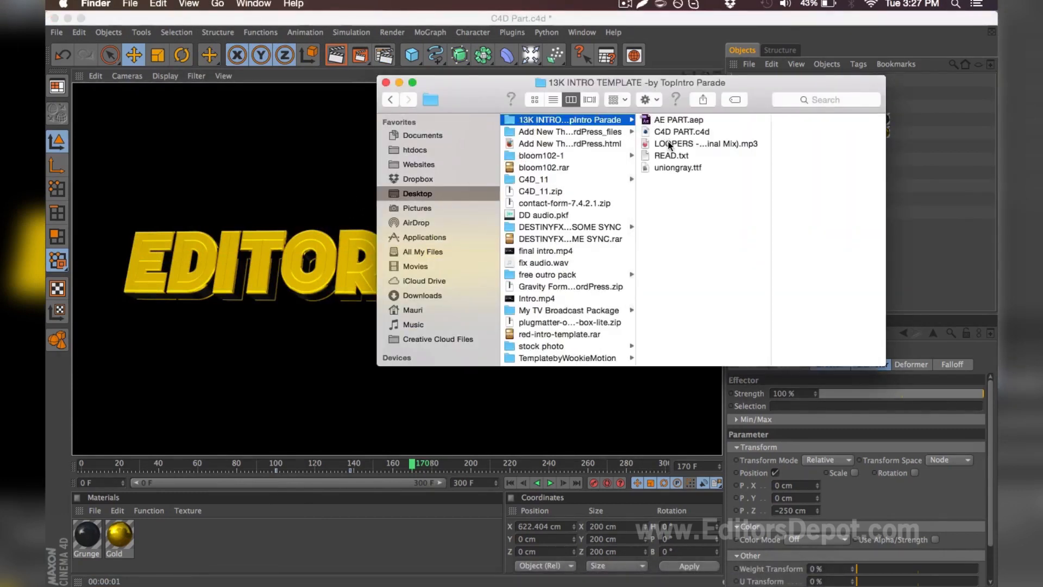
pyautogui.scroll(-6, 604, 168)
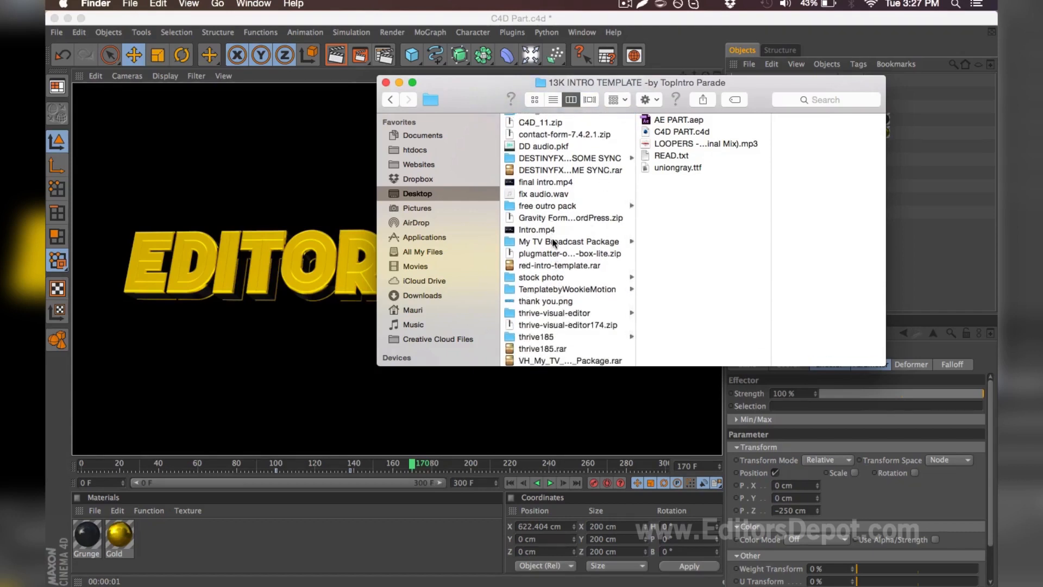
pyautogui.scroll(1, 543, 173)
pyautogui.click(540, 169)
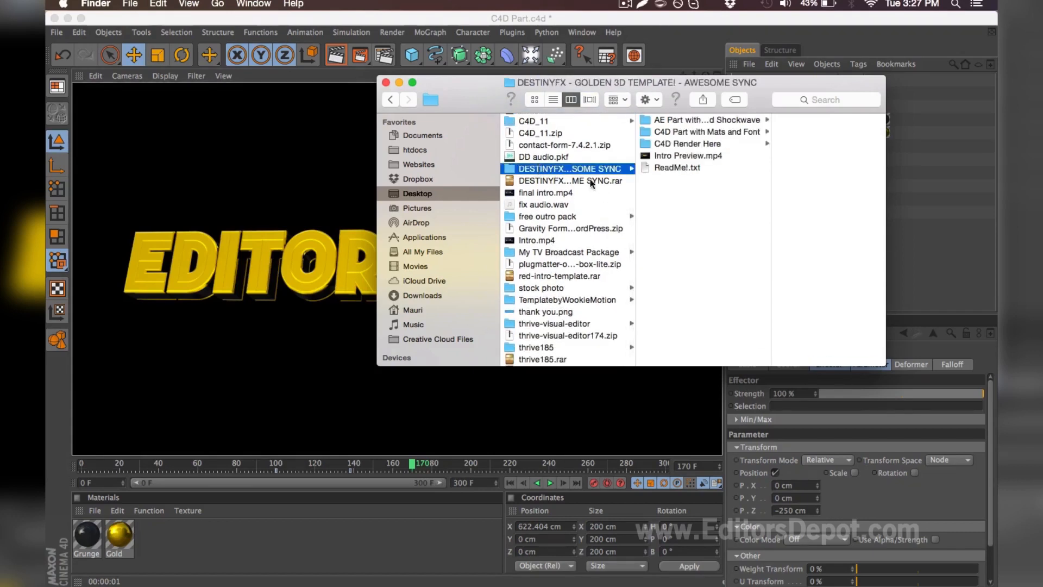
# Load the C4D Free Mats.lib4d library from the C4D Part with Mats and Font folder and render the viewport again.
pyautogui.click(670, 143)
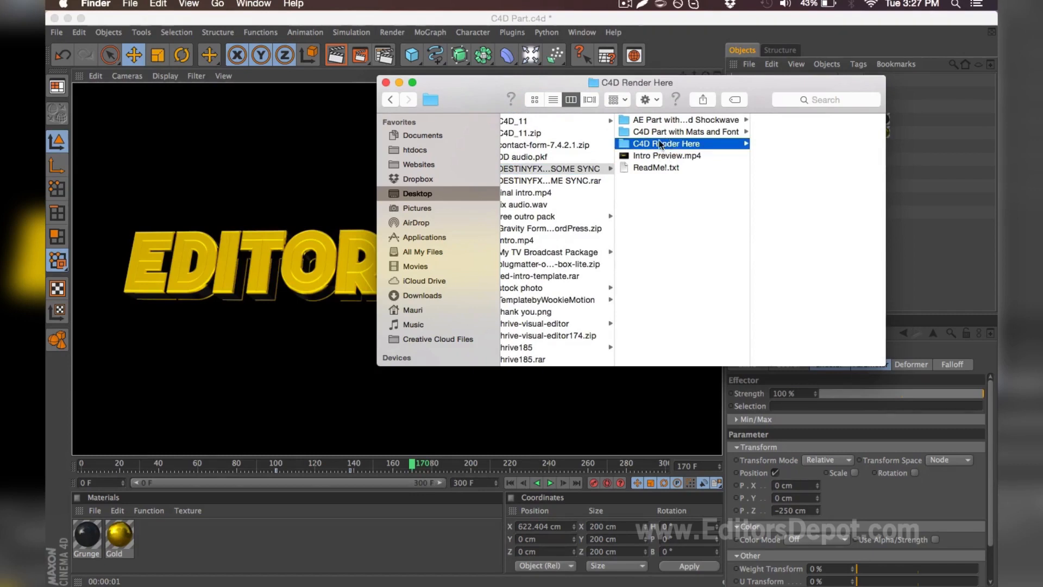
pyautogui.click(658, 133)
pyautogui.click(775, 135)
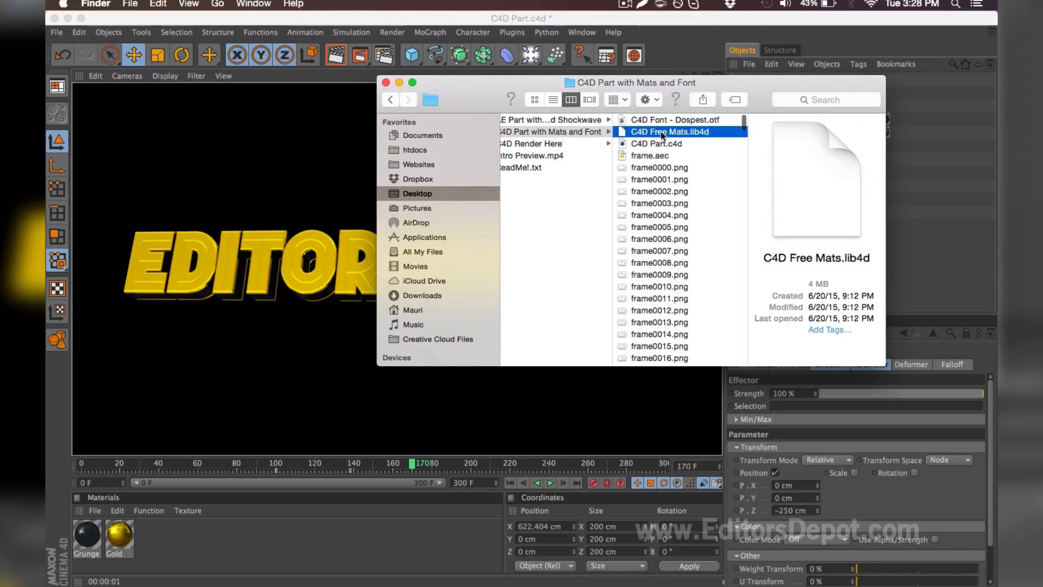
pyautogui.click(689, 156)
pyautogui.click(685, 133)
pyautogui.doubleClick(684, 133)
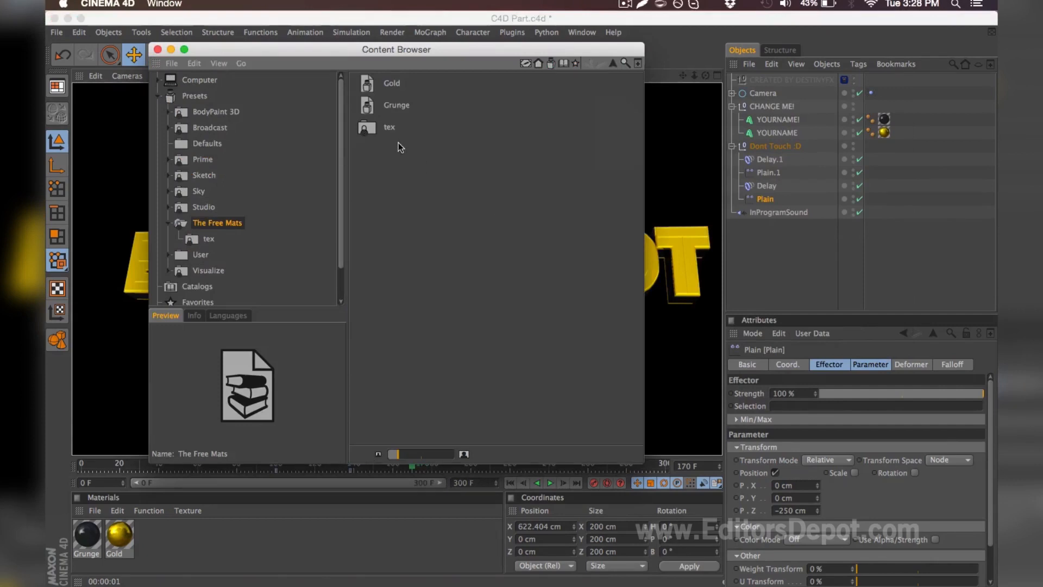
pyautogui.click(157, 49)
pyautogui.click(332, 55)
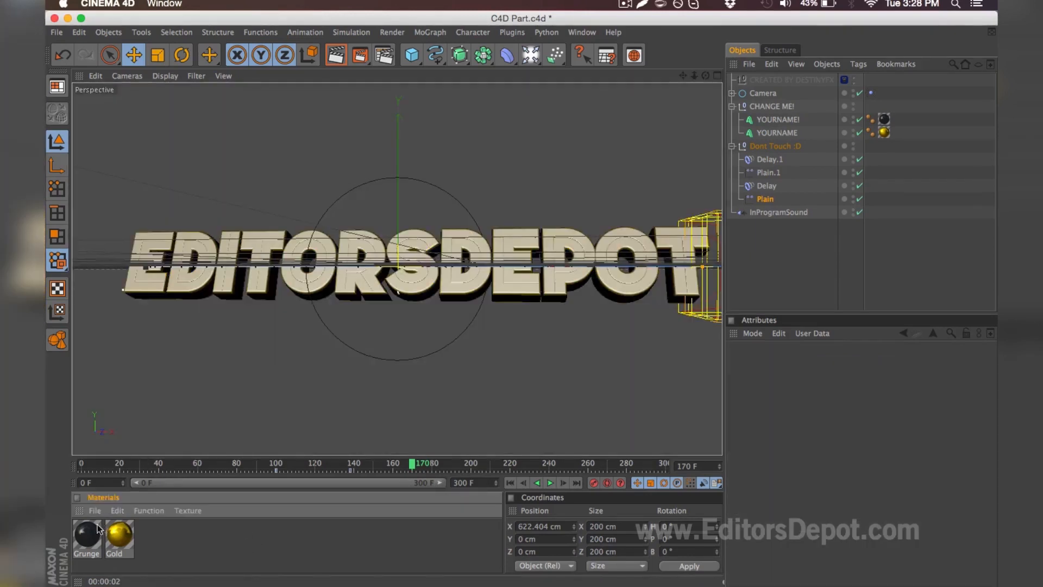
# Try an orange-red color of R 255, G 15, B 0 on the Gold material and render the viewport.
pyautogui.doubleClick(120, 534)
pyautogui.moveTo(504, 146)
pyautogui.mouseDown()
pyautogui.moveTo(575, 141)
pyautogui.moveTo(488, 145)
pyautogui.mouseUp()
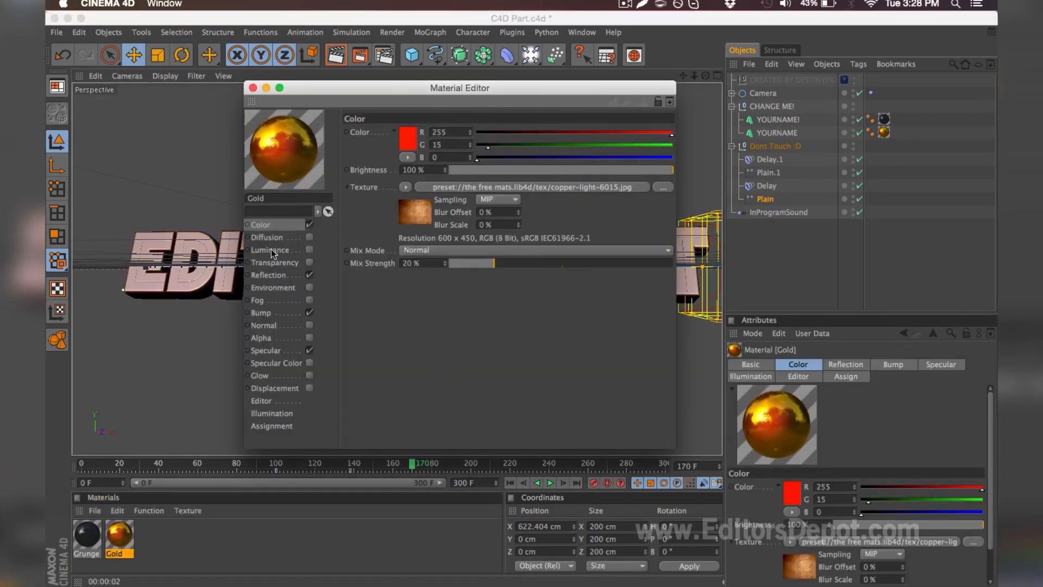
pyautogui.click(268, 275)
pyautogui.click(261, 312)
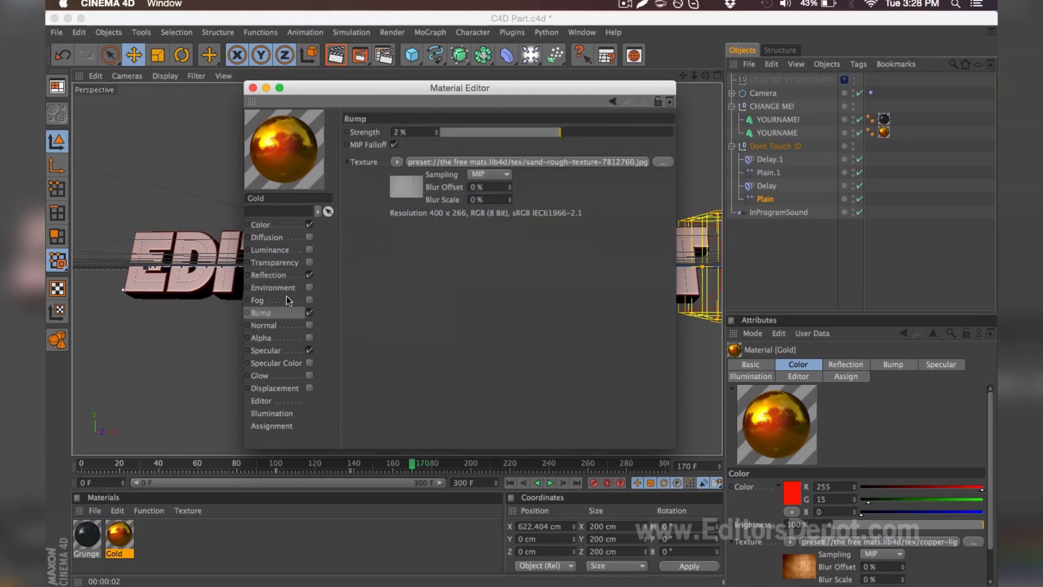
pyautogui.click(252, 88)
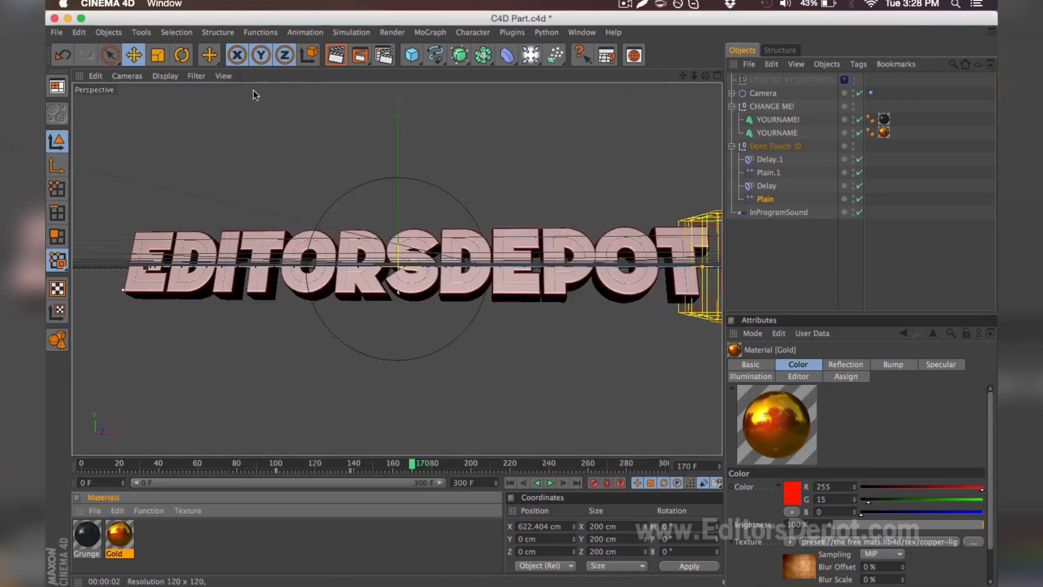
pyautogui.click(335, 55)
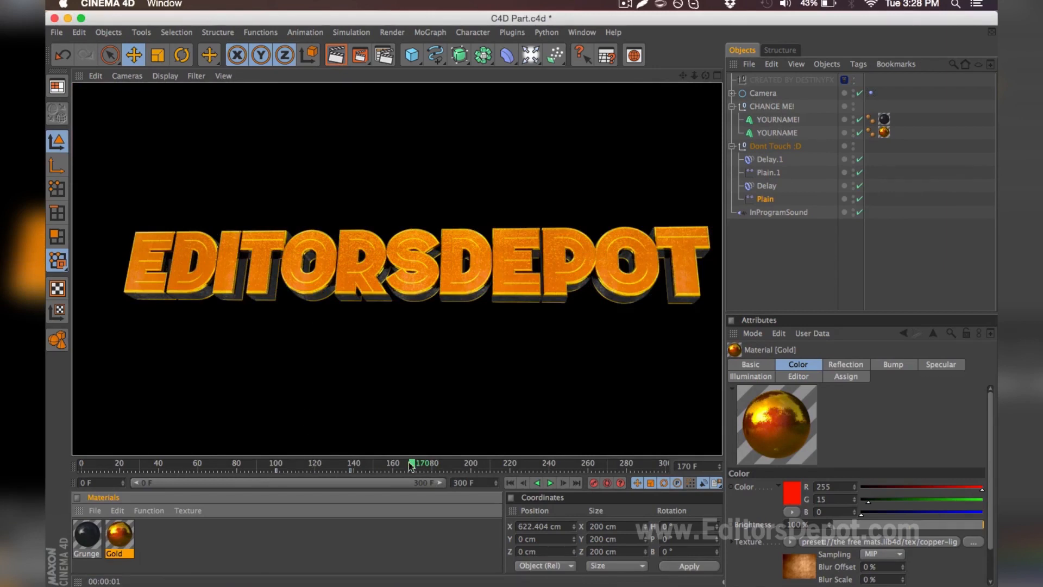
# Undo the accidental effector move and the color change on the Gold material.
pyautogui.click(503, 402)
pyautogui.hotkey('ctrl', 'z')
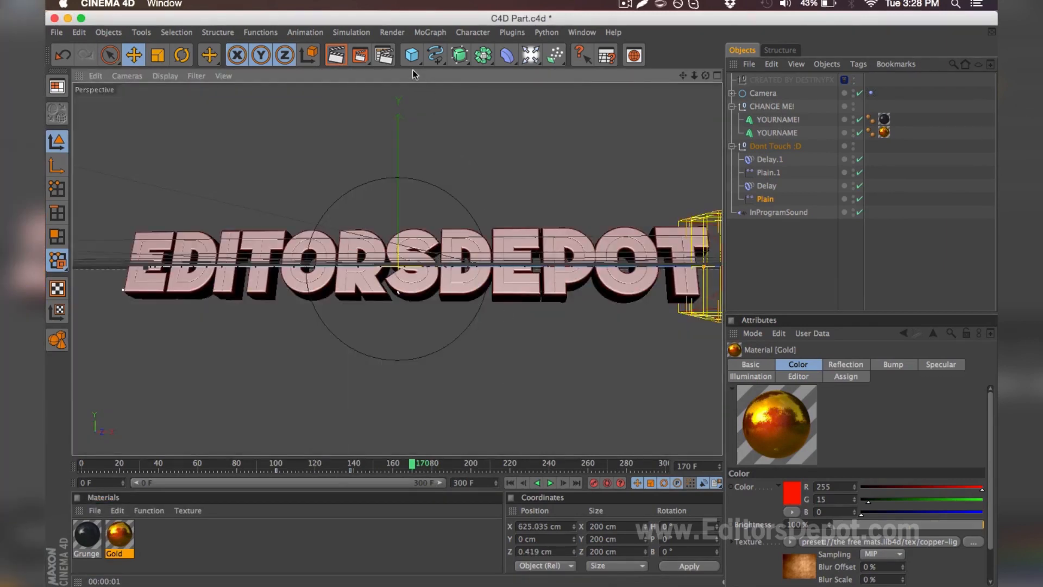
pyautogui.press('super+z')
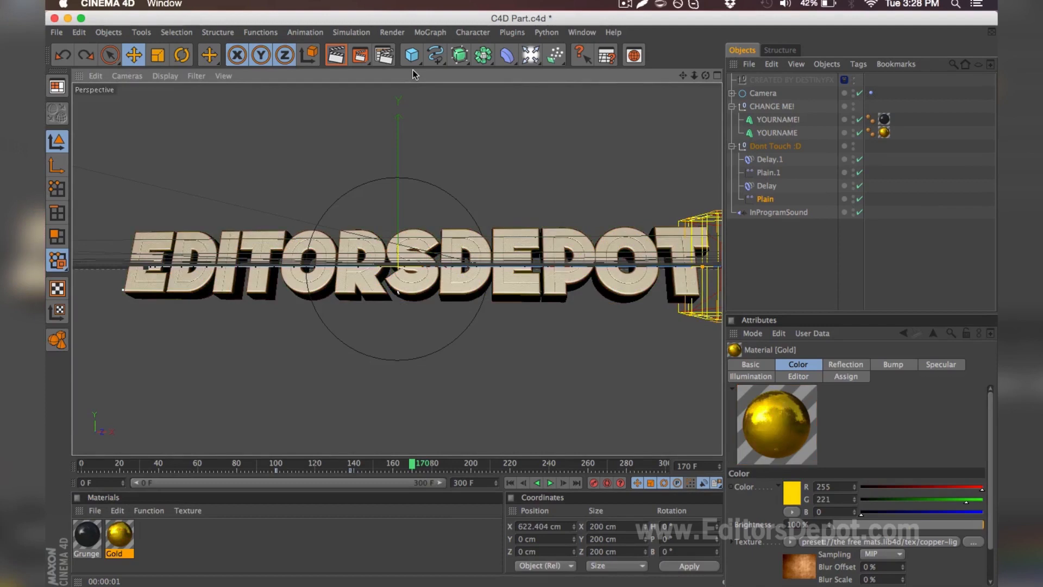
# Review the render settings for output size, frame range and saving, keeping PNG as the file format.
pyautogui.click(384, 57)
pyautogui.click(210, 60)
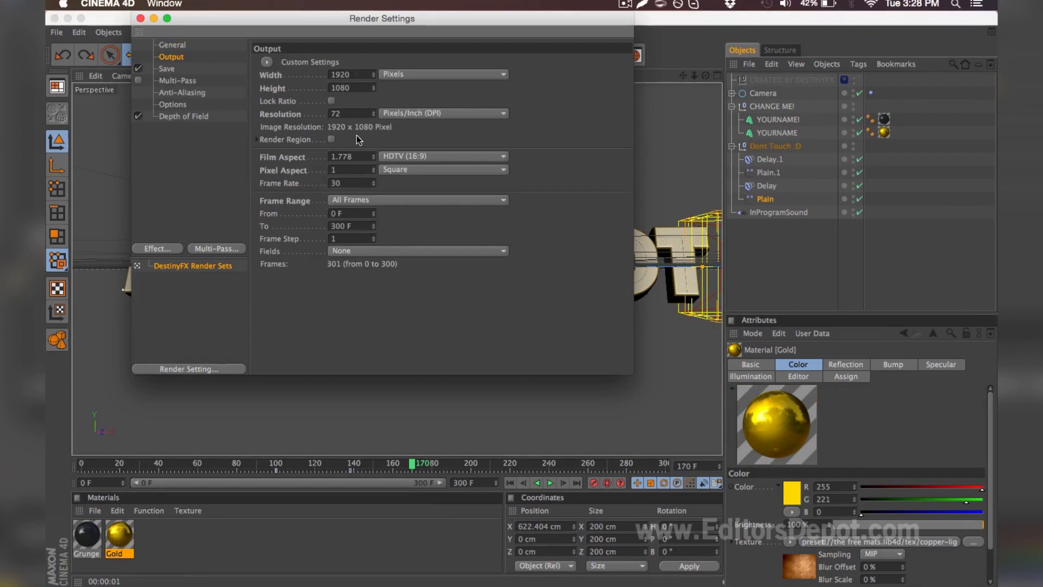
pyautogui.click(167, 68)
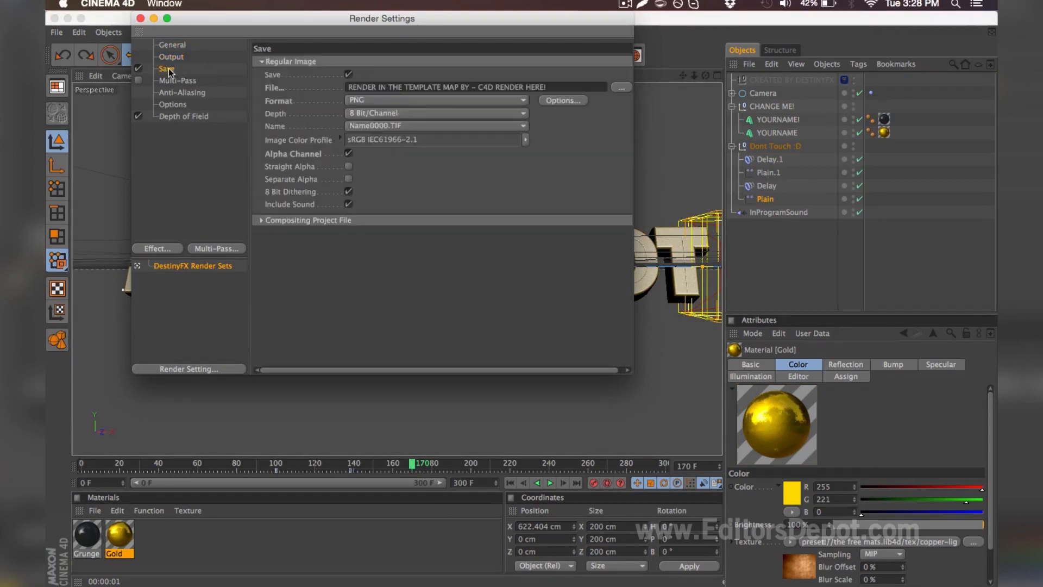
pyautogui.click(376, 99)
pyautogui.click(376, 103)
pyautogui.click(621, 88)
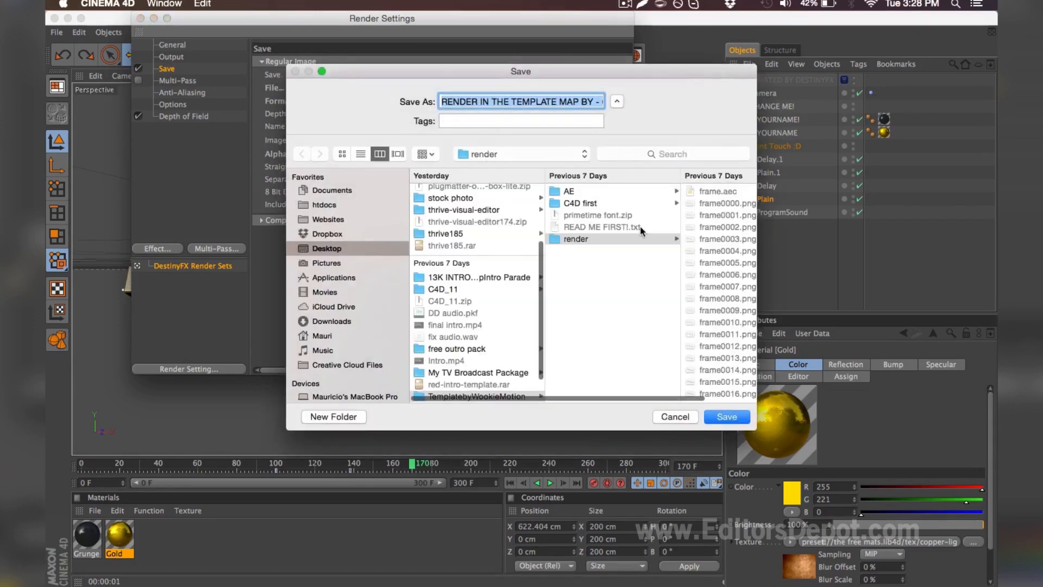
pyautogui.scroll(-10, 694, 231)
pyautogui.scroll(-10, 694, 232)
pyautogui.press('Return')
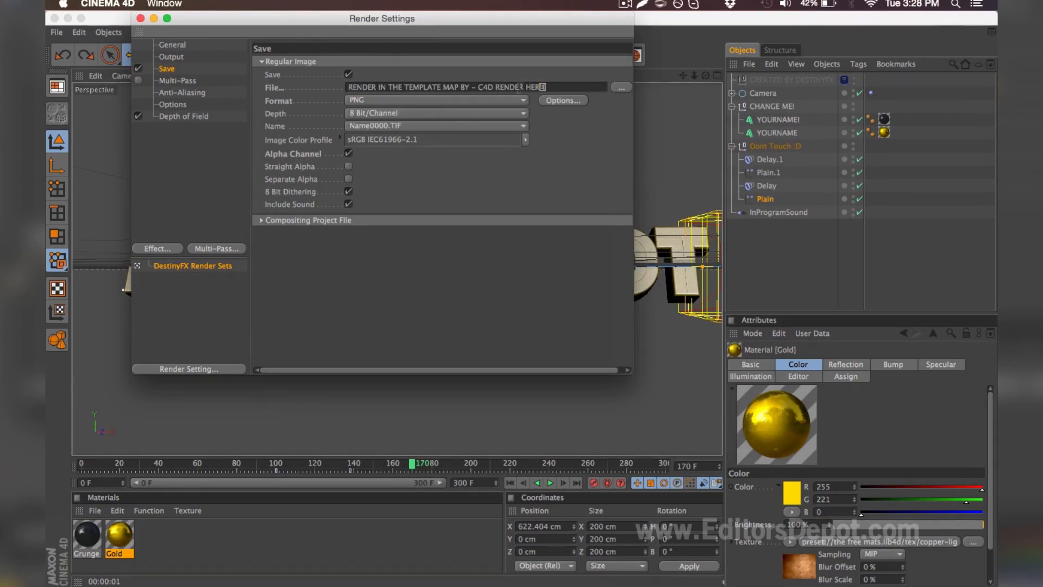
# Set the render's output file name to I LOVE EDITORSDEPOT and close the render settings.
pyautogui.moveTo(537, 87); pyautogui.dragTo(329, 93)
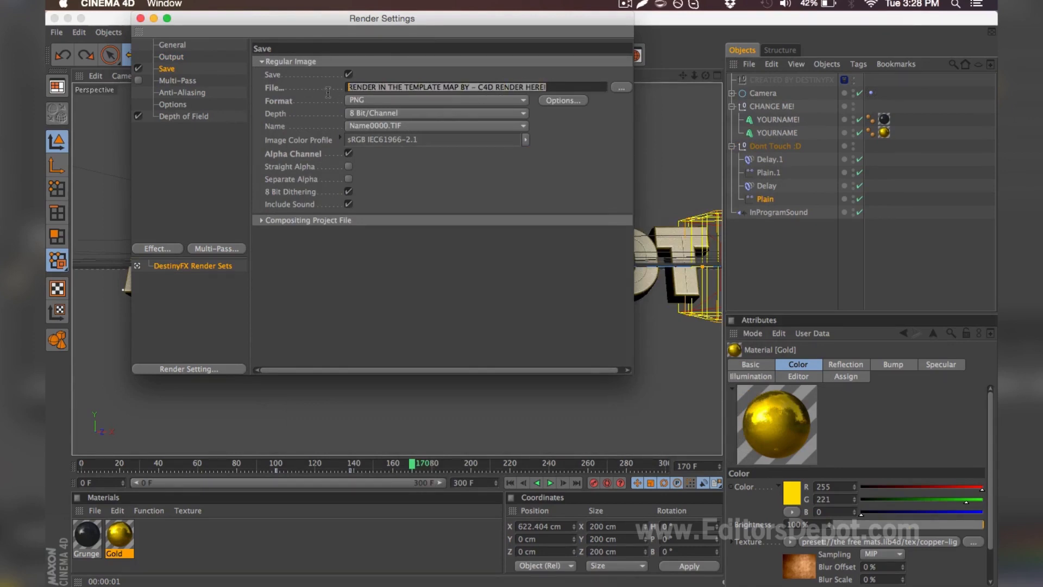
pyautogui.write('I LOVE EDITORSDEPOT')
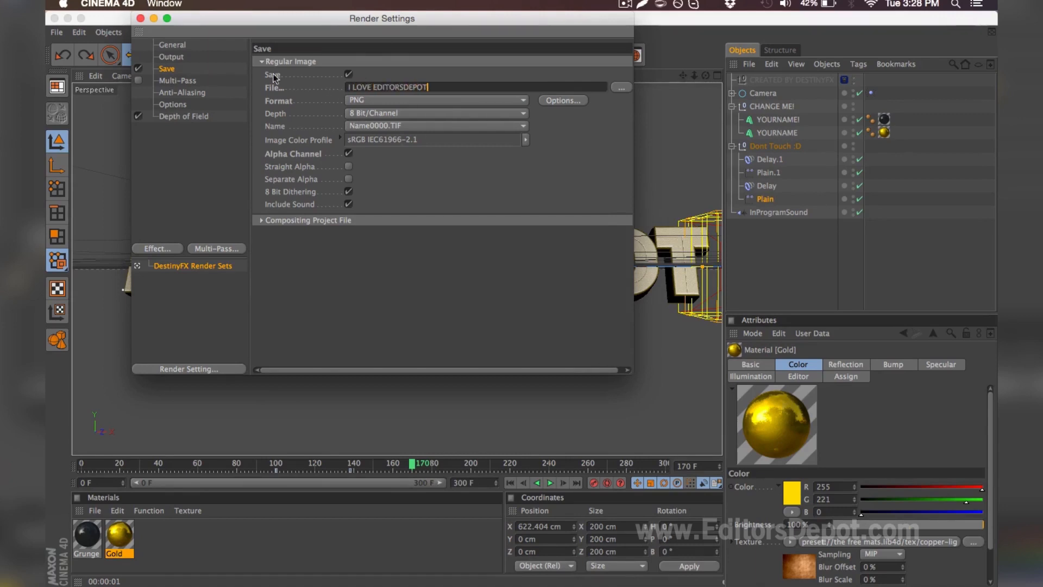
pyautogui.click(141, 18)
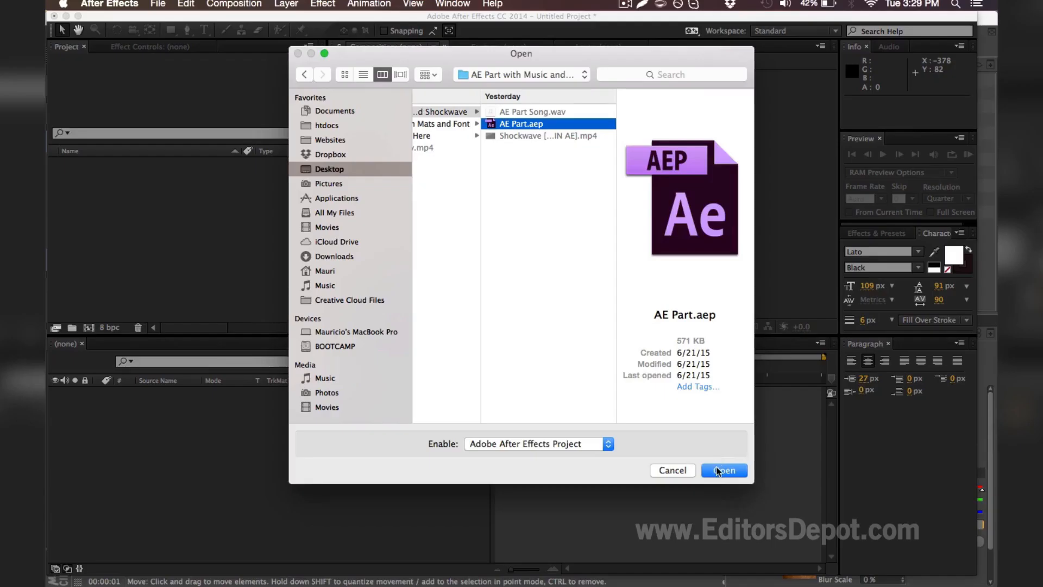
# Switch to After Effects and open the AE Part.aep project, dismissing the missing file warning.
pyautogui.click(718, 475)
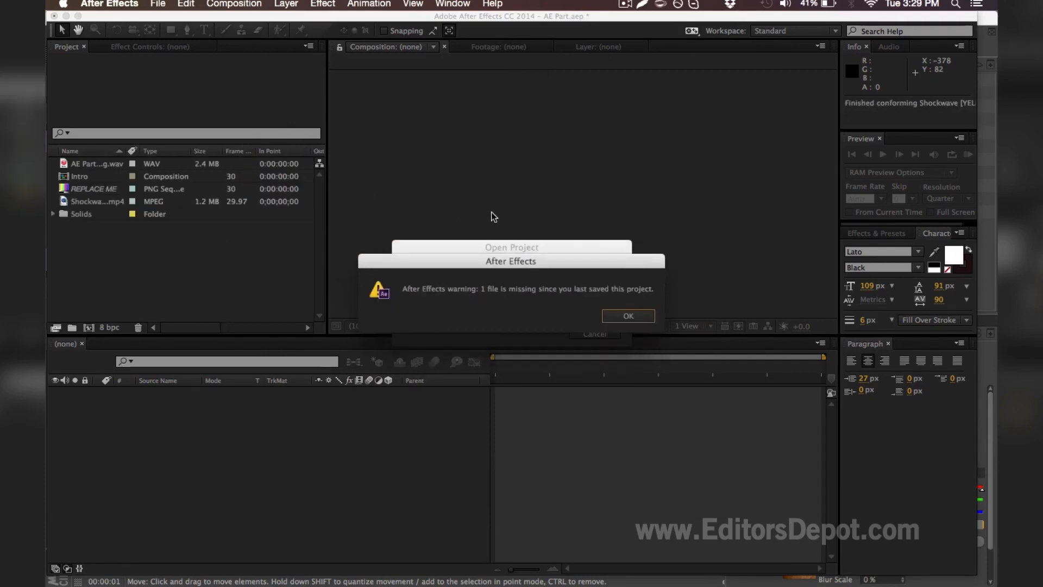
pyautogui.click(622, 317)
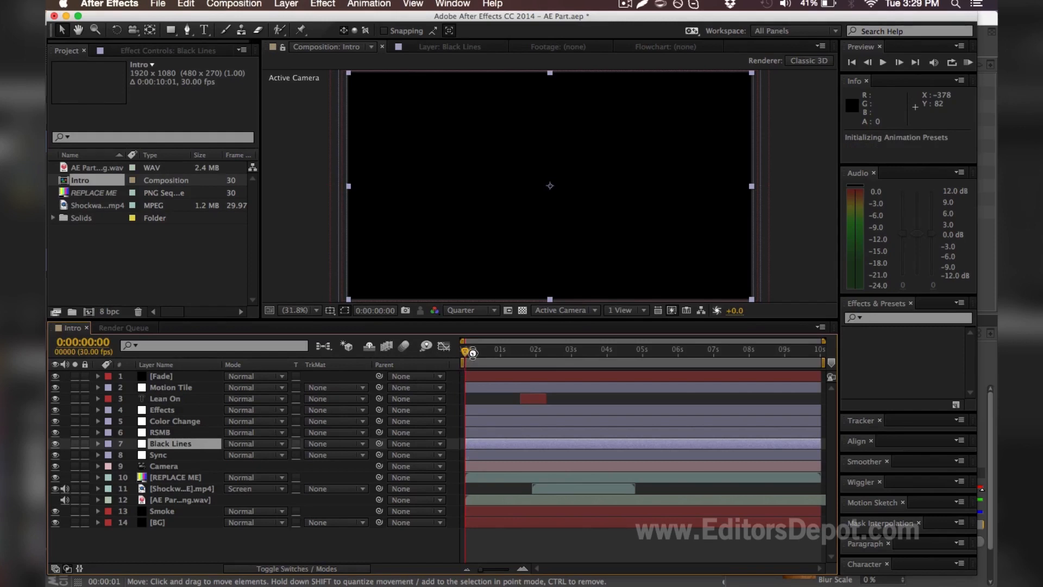
# Preview the Intro composition at 0:00:01:08 and enlarge the composition viewer.
pyautogui.press('capslock')
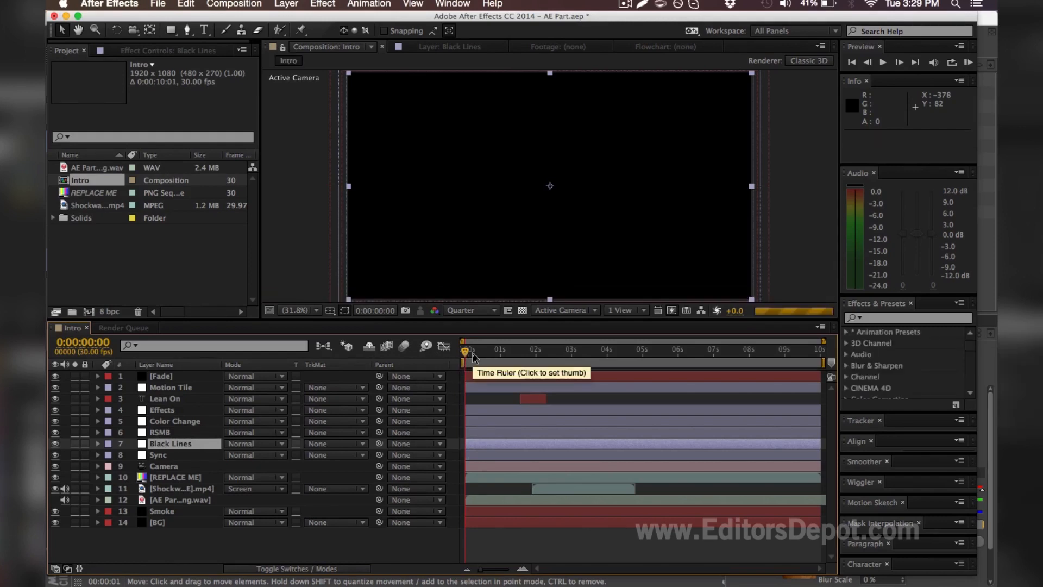
pyautogui.click(490, 350)
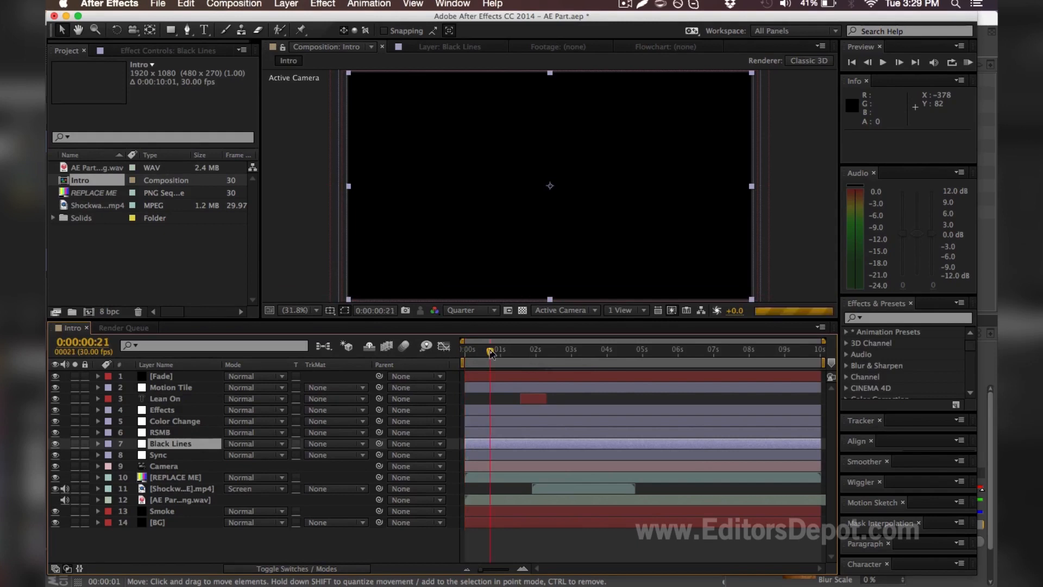
pyautogui.click(510, 349)
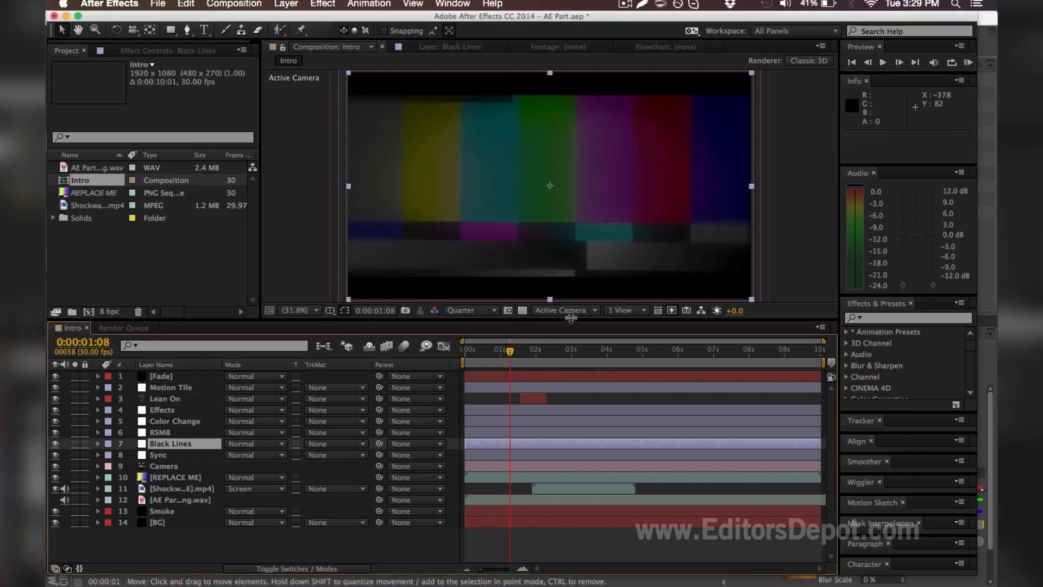
pyautogui.moveTo(570, 320); pyautogui.dragTo(572, 365)
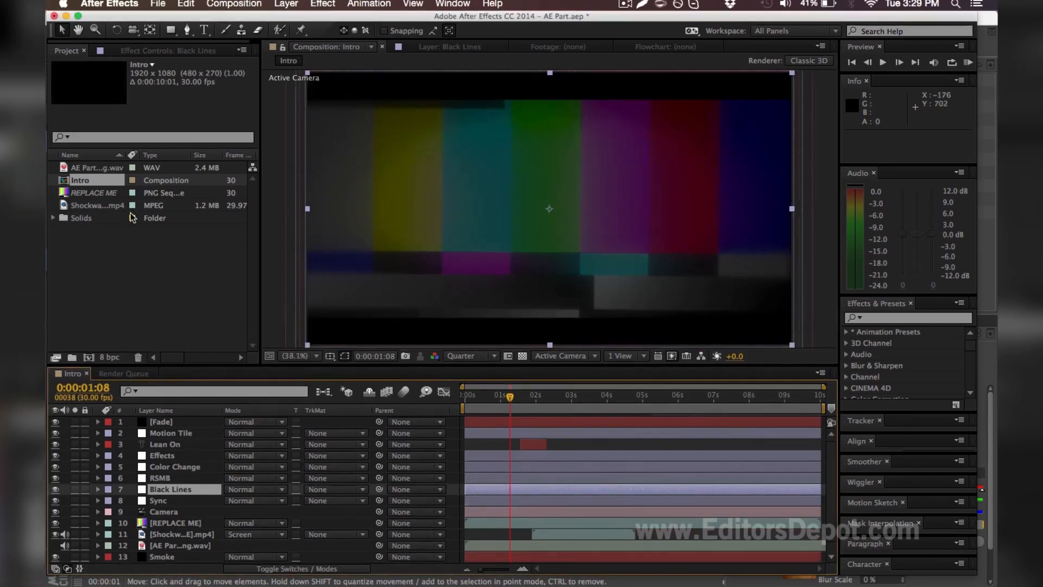
# Start replacing the source file of the REPLACE ME footage item in the project.
pyautogui.click(106, 192)
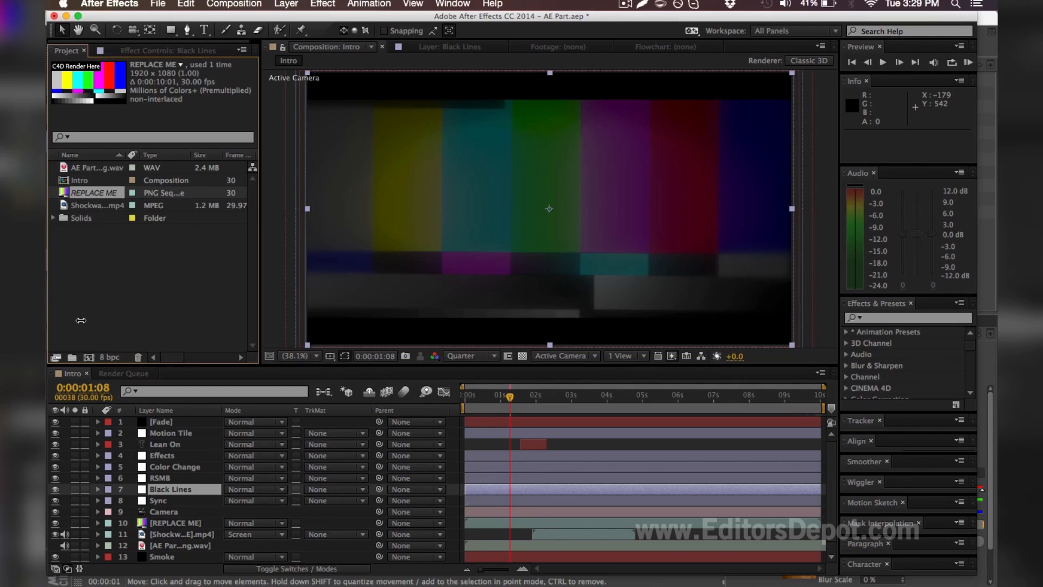
pyautogui.doubleClick(105, 203)
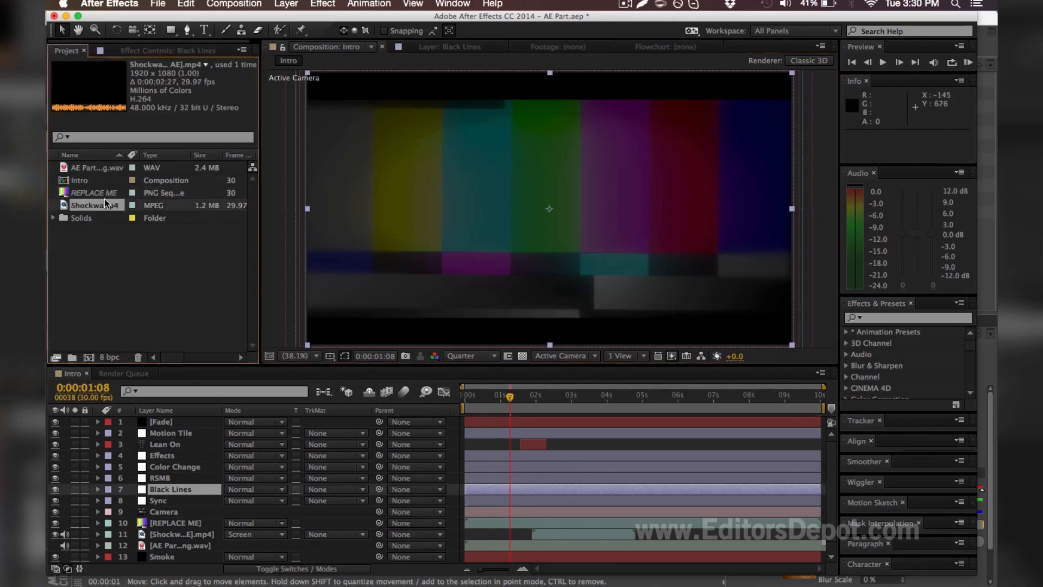
pyautogui.click(98, 194)
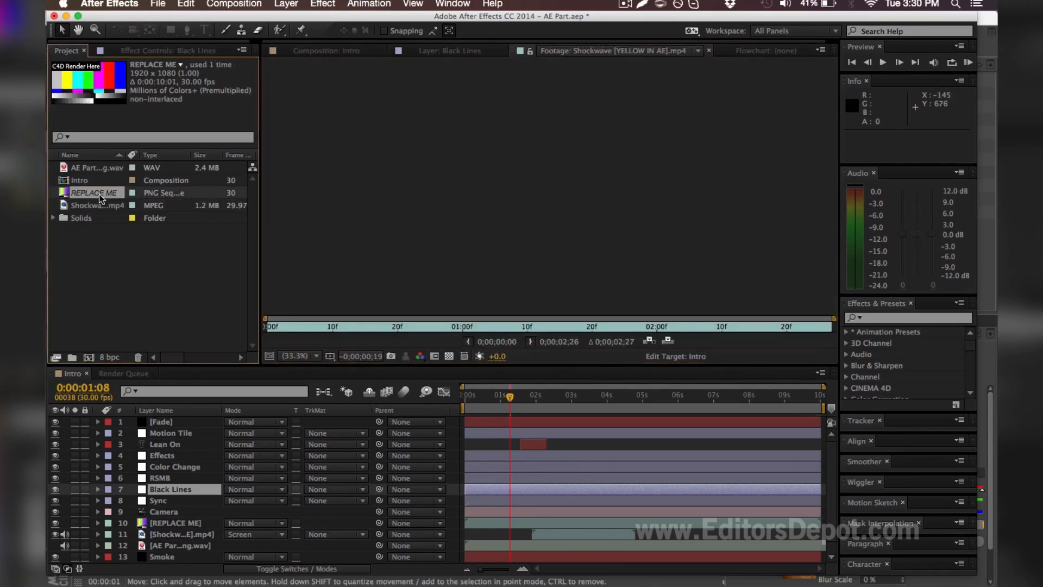
pyautogui.press('super+h')
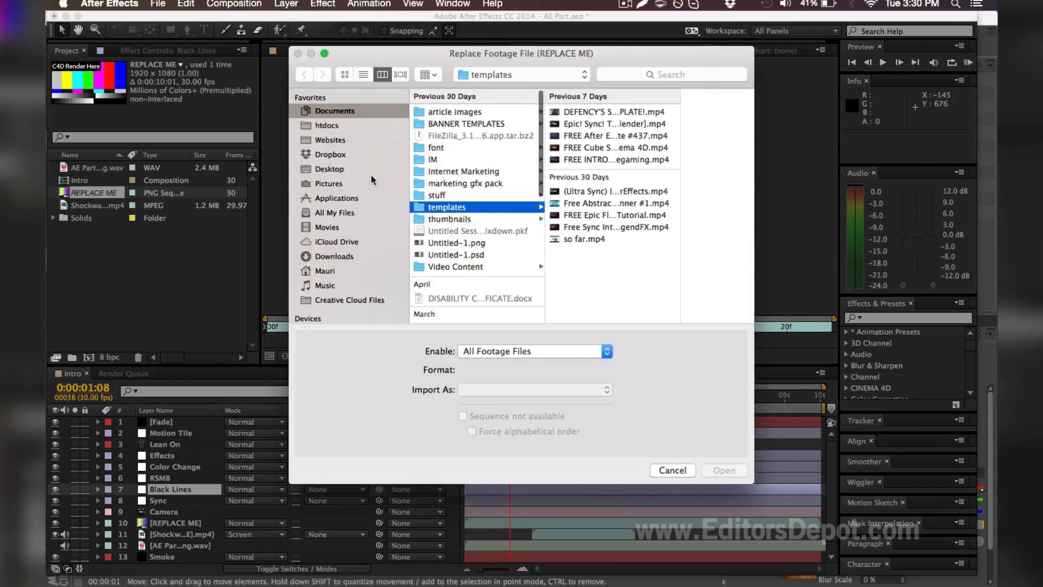
# Load frame0000.png through frame0300.png from the C4D Part with Mats and Font folder as the replacement PNG sequence.
pyautogui.click(331, 155)
pyautogui.click(342, 166)
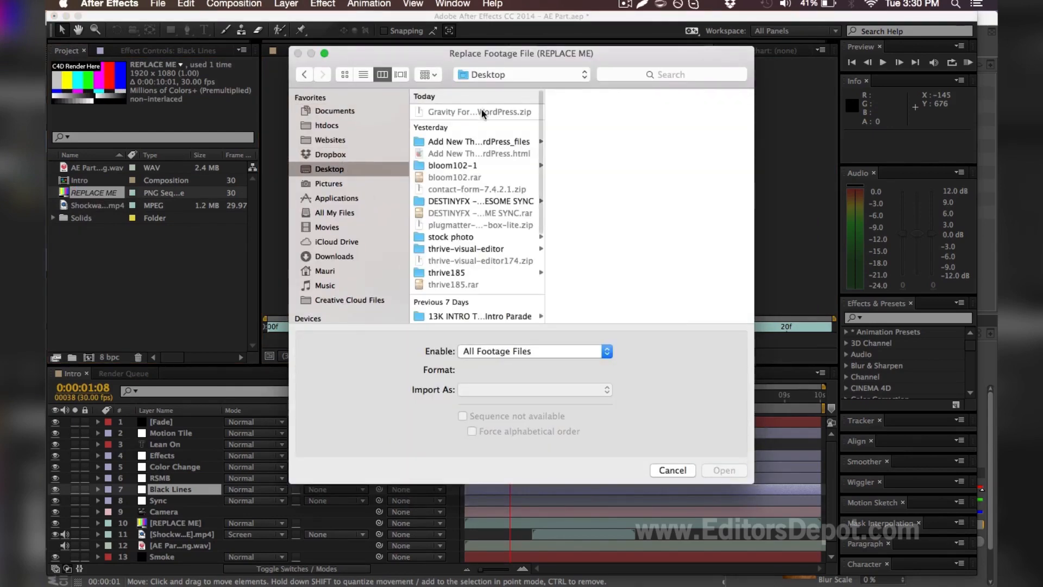
pyautogui.click(470, 201)
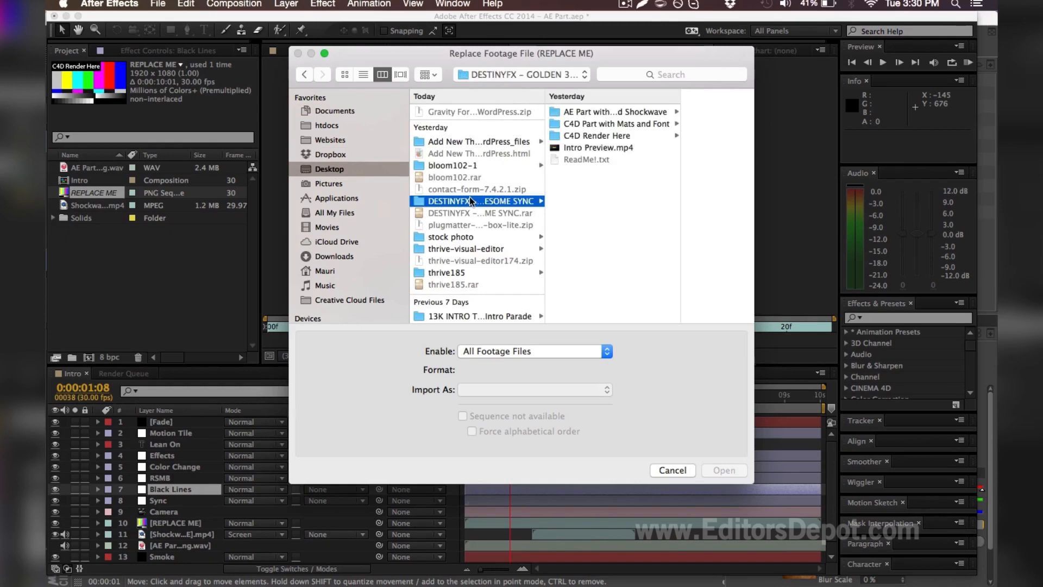
pyautogui.click(566, 137)
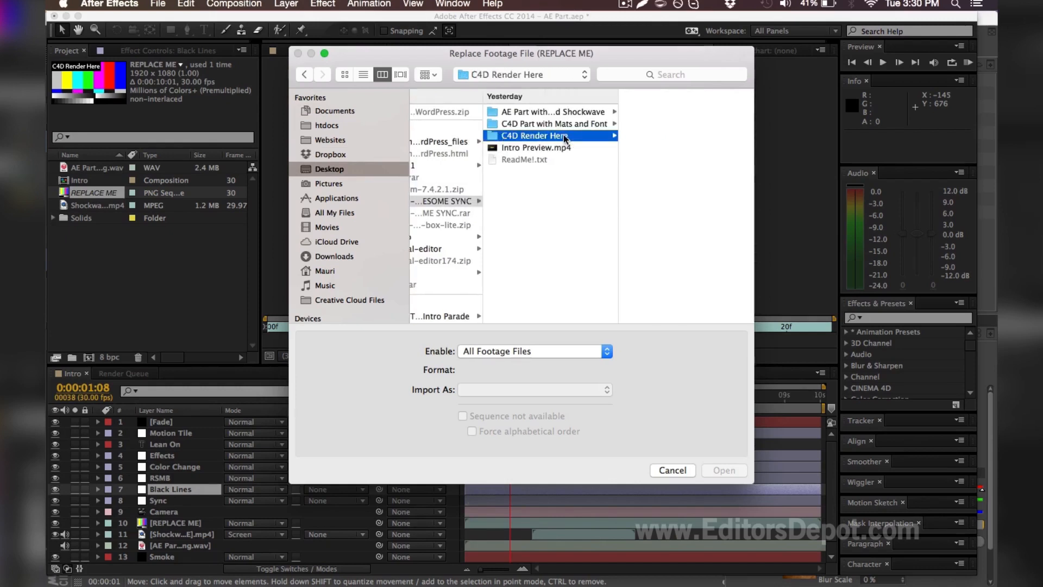
pyautogui.click(558, 125)
pyautogui.click(641, 159)
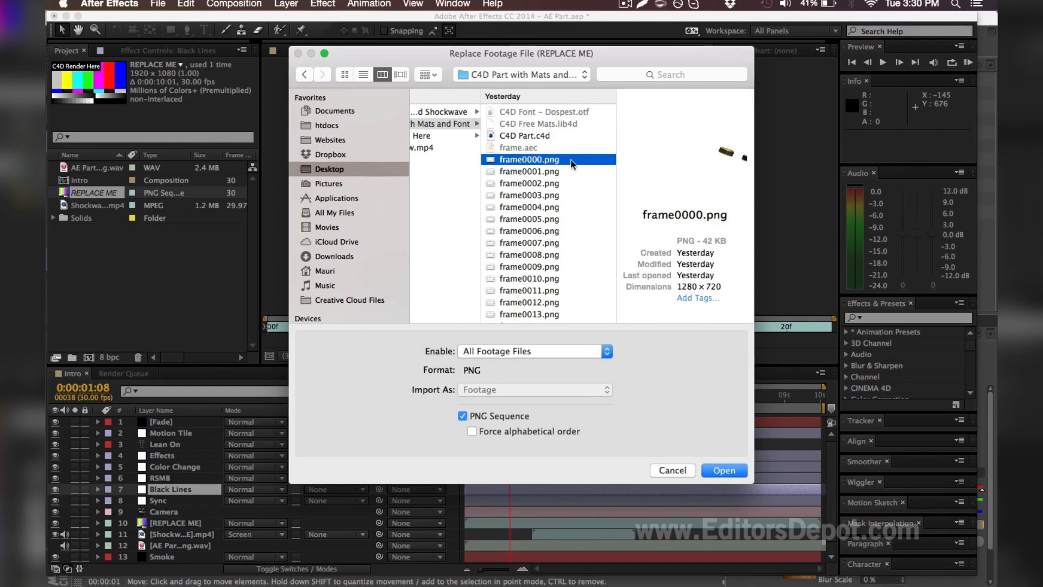
pyautogui.scroll(-20, 611, 311)
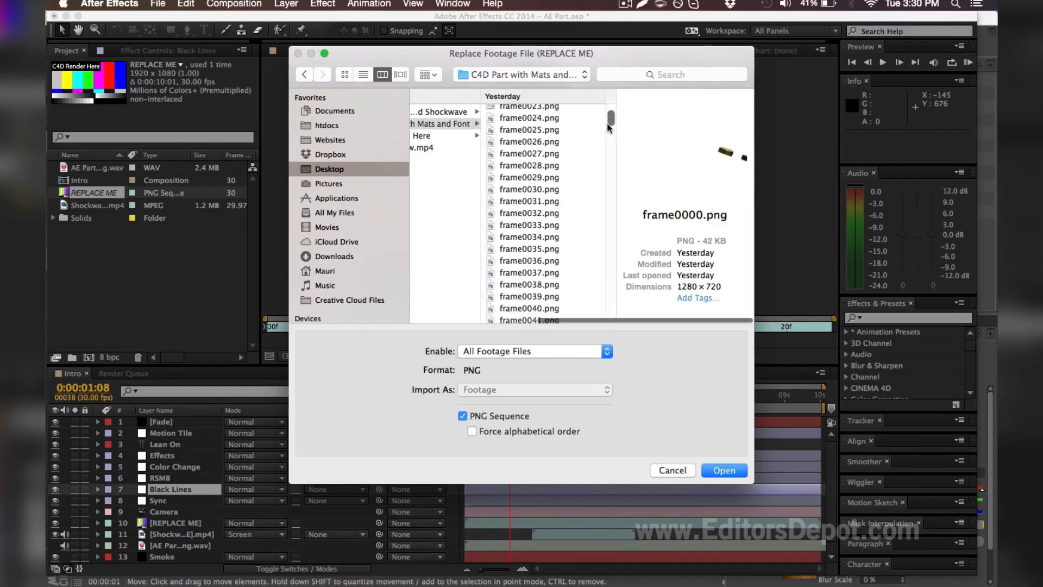
pyautogui.scroll(-10, 610, 309)
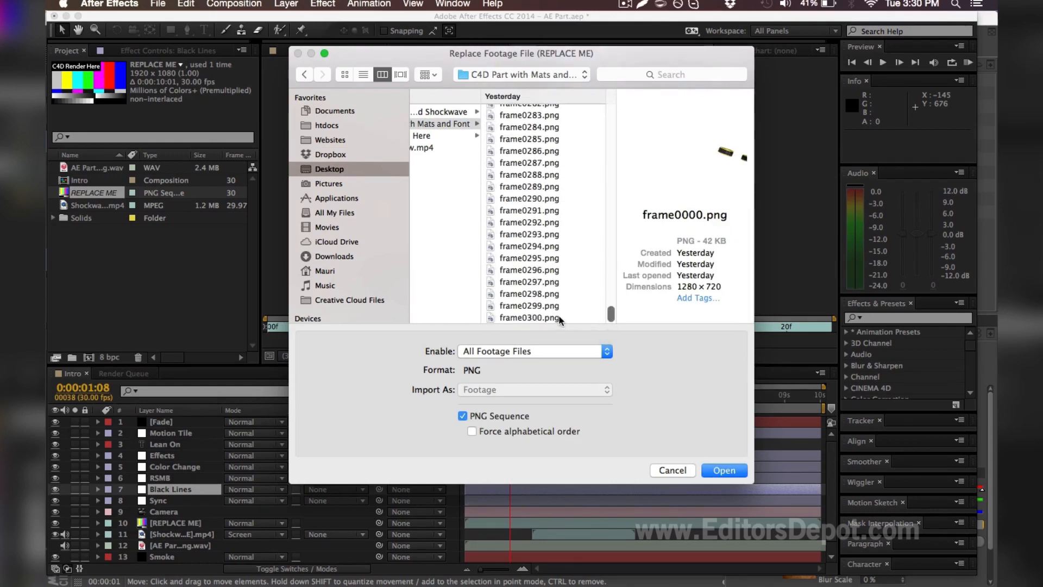
pyautogui.keyDown('shift'); pyautogui.click(559, 319); pyautogui.keyUp('shift')
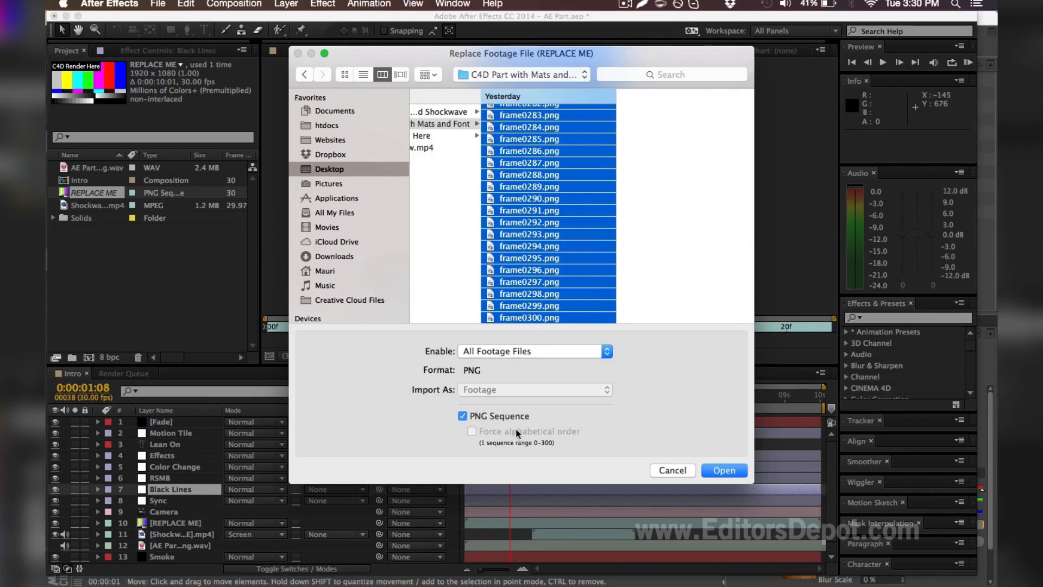
pyautogui.click(717, 471)
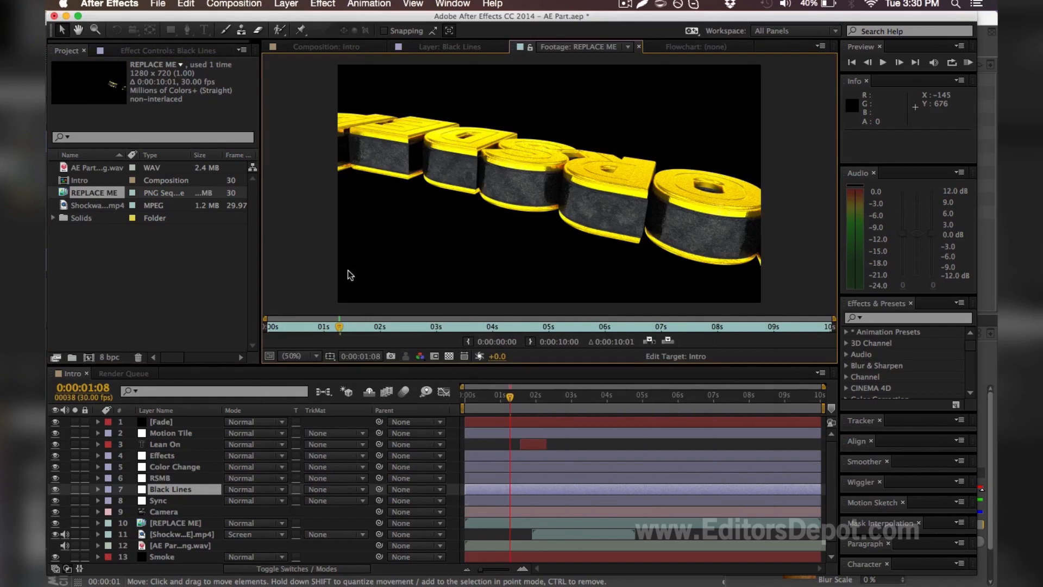
# Return to the Intro composition and examine the replaced render at 0:00:02:02 and 0:00:03:10.
pyautogui.click(337, 47)
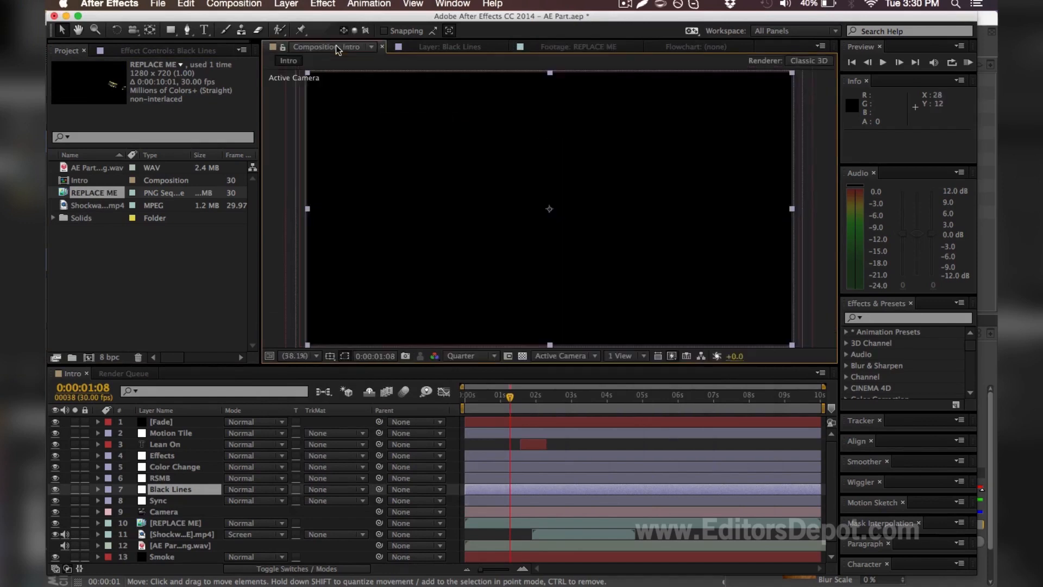
pyautogui.click(538, 396)
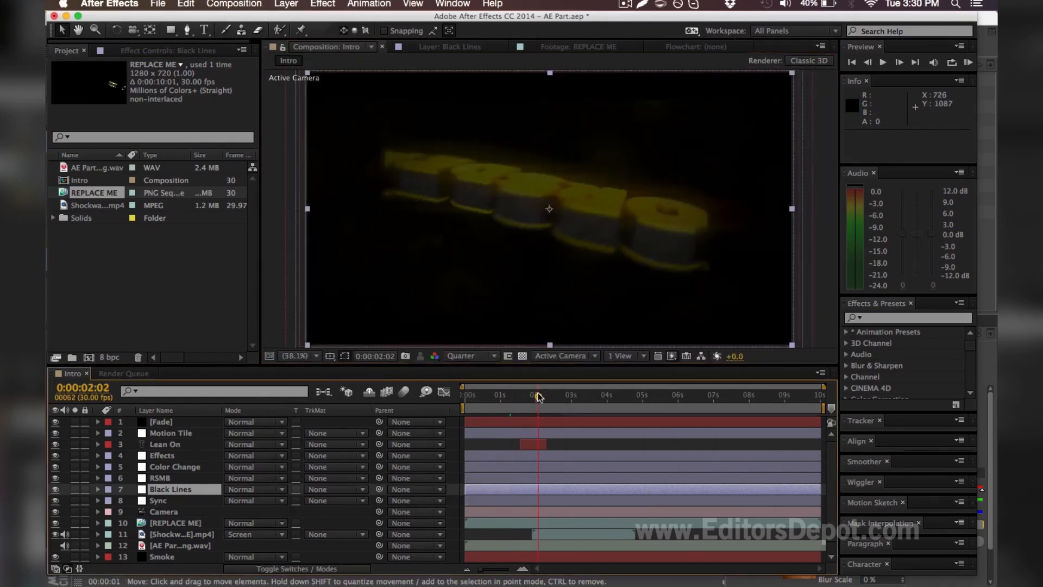
pyautogui.click(583, 397)
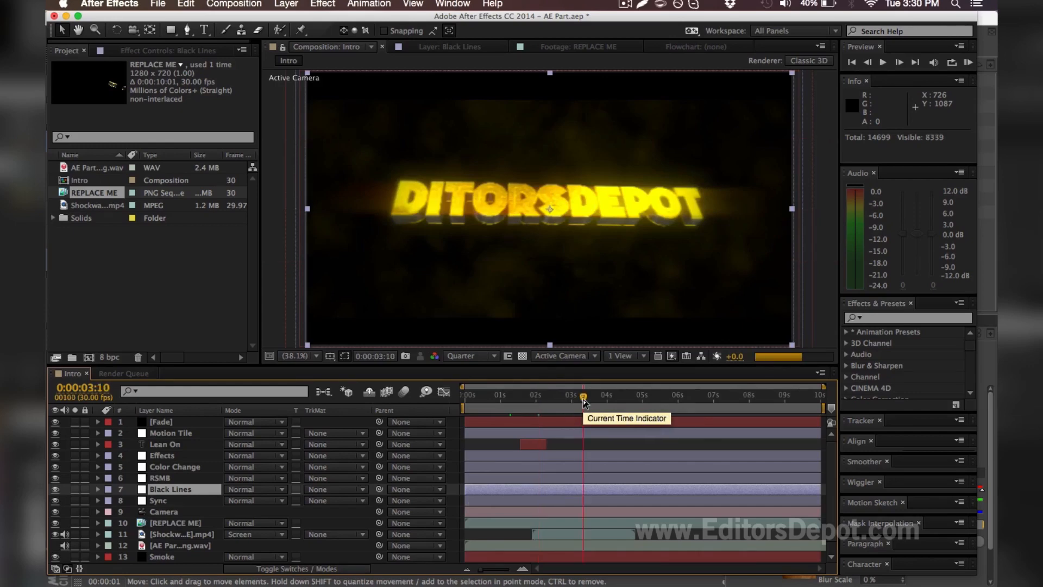
# Switch to Cinema 4D to view the EDITORSDEPOT text scene, and return to After Effects.
pyautogui.moveTo(498, 577)
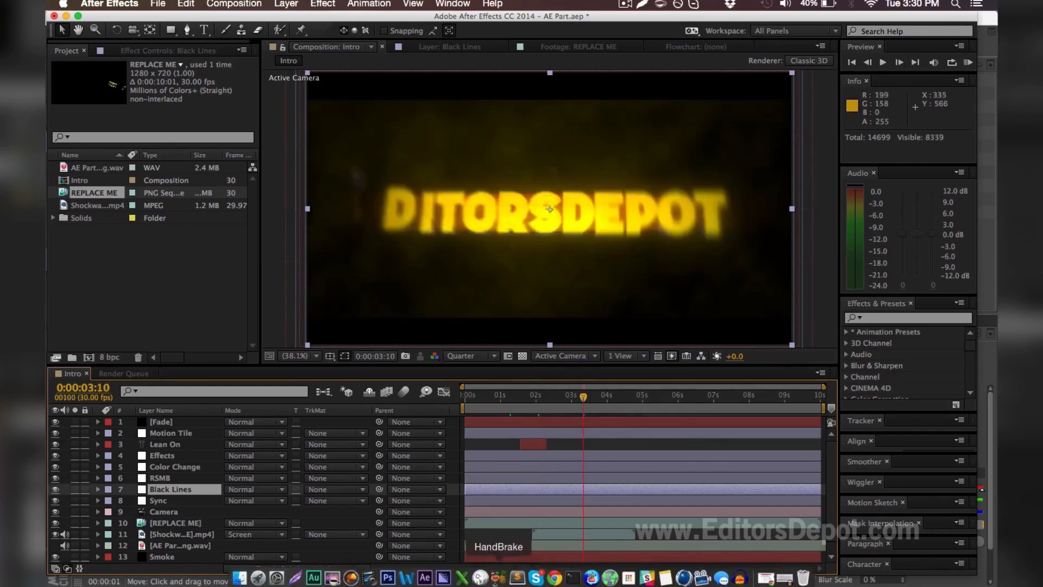
pyautogui.click(683, 578)
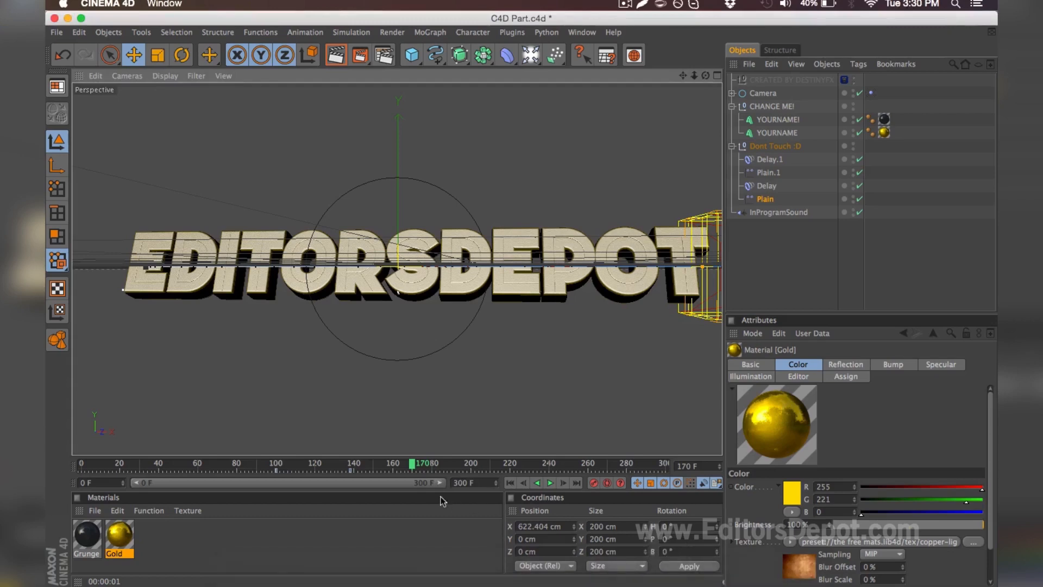
pyautogui.moveTo(406, 576)
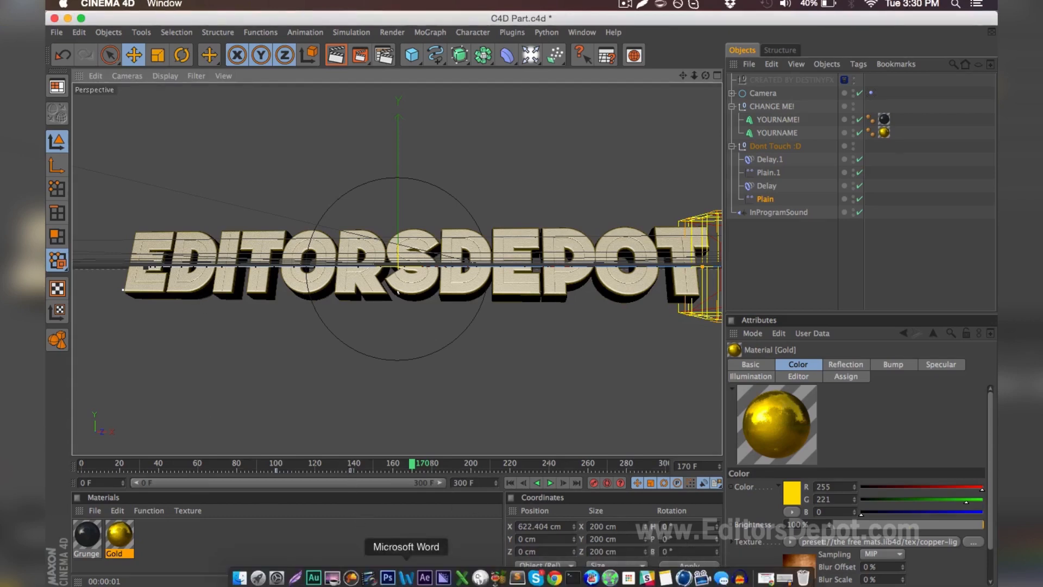
pyautogui.click(424, 577)
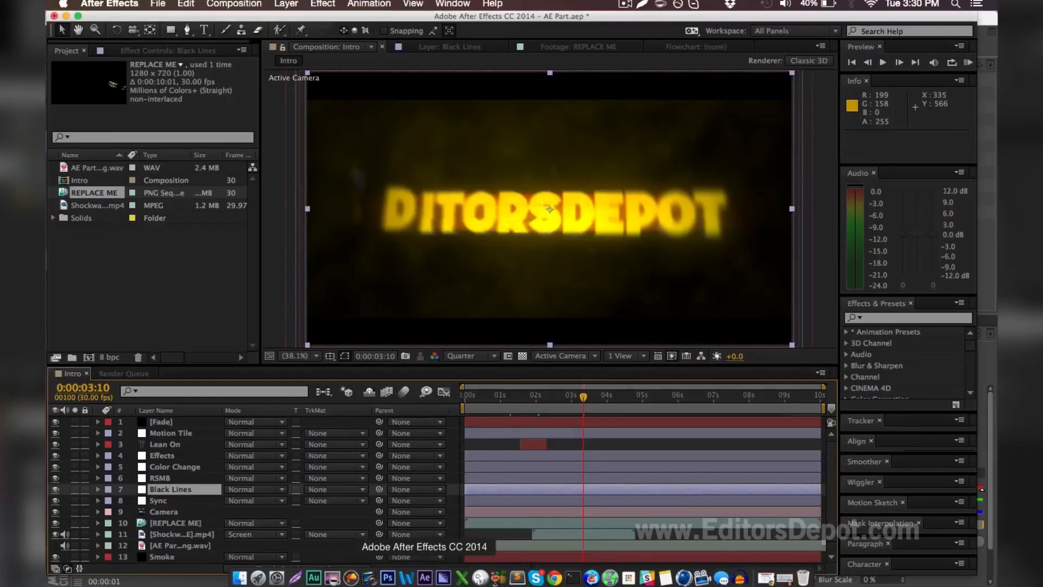
# Scrub the Intro composition from 0:00:01:06 to the Lean On text at about 0:00:01:23.
pyautogui.click(508, 396)
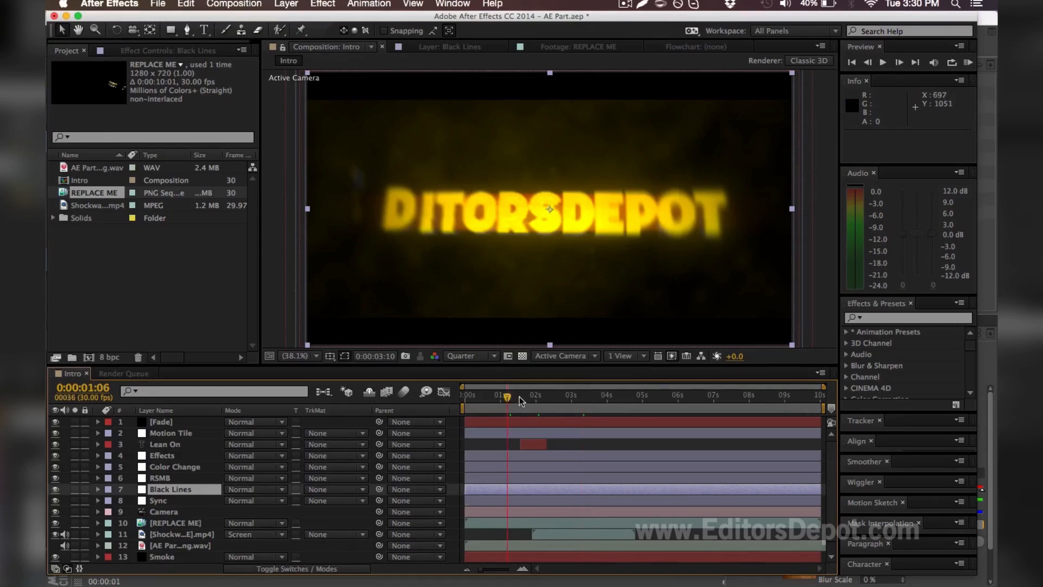
pyautogui.moveTo(520, 397); pyautogui.dragTo(530, 396)
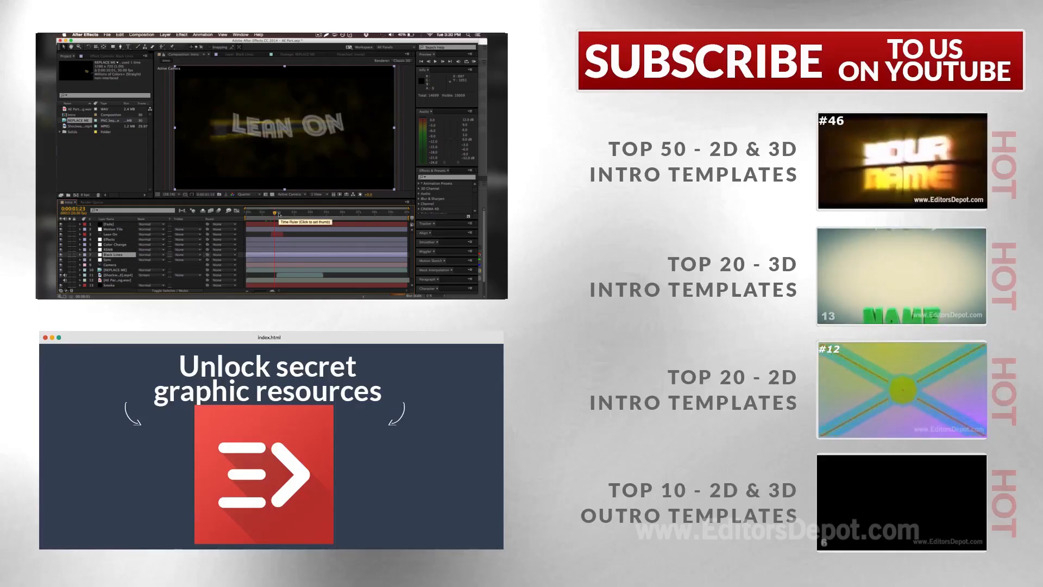